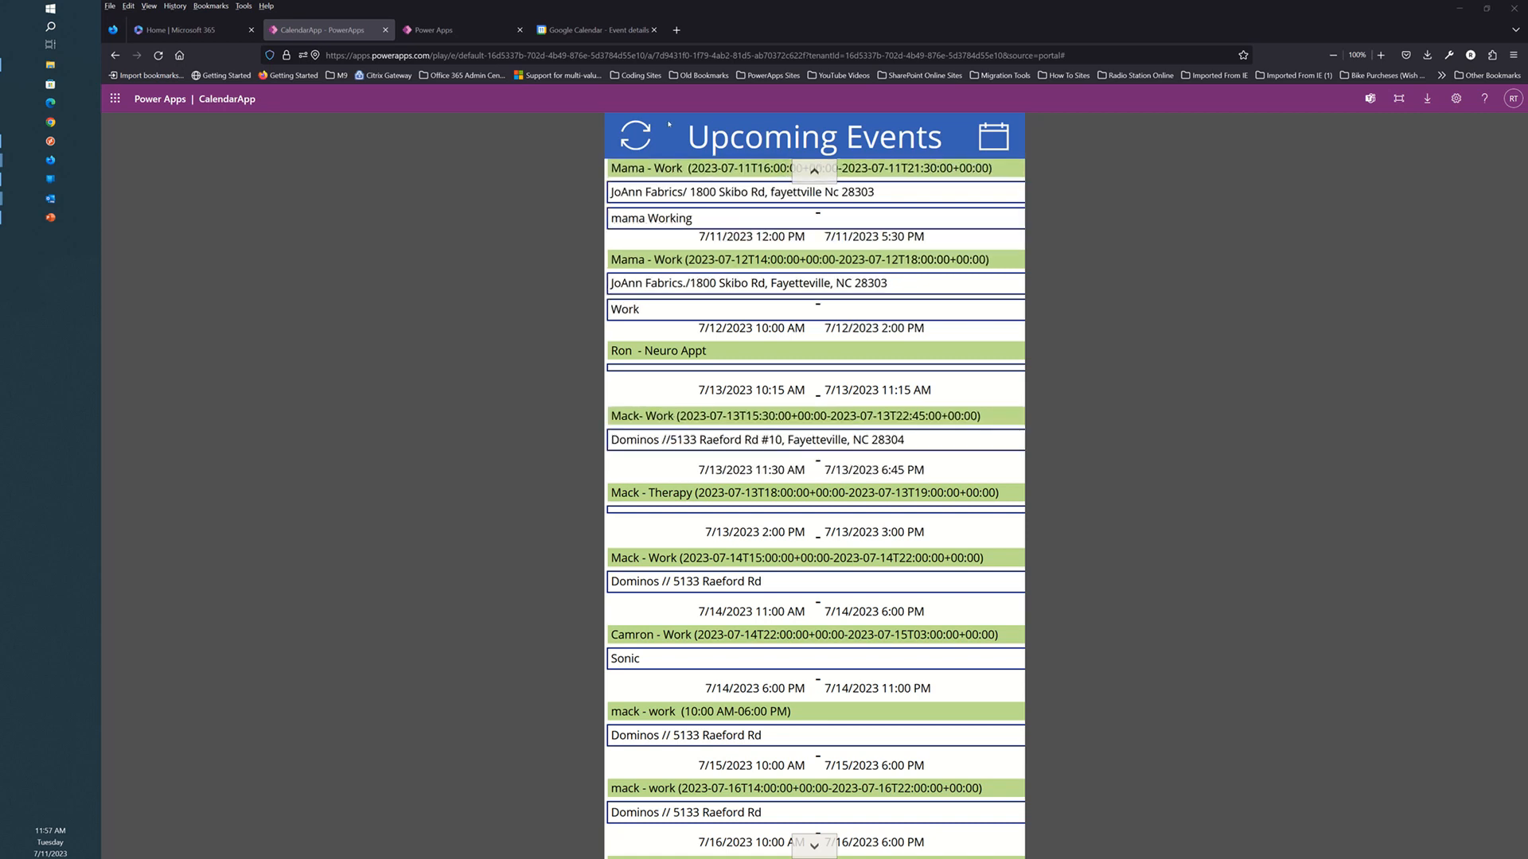
Switch to the Google Calendar tab showing a new untitled all-day event on Jul 11, 2023.
{"action": "left_click", "coordinate": [625, 32]}
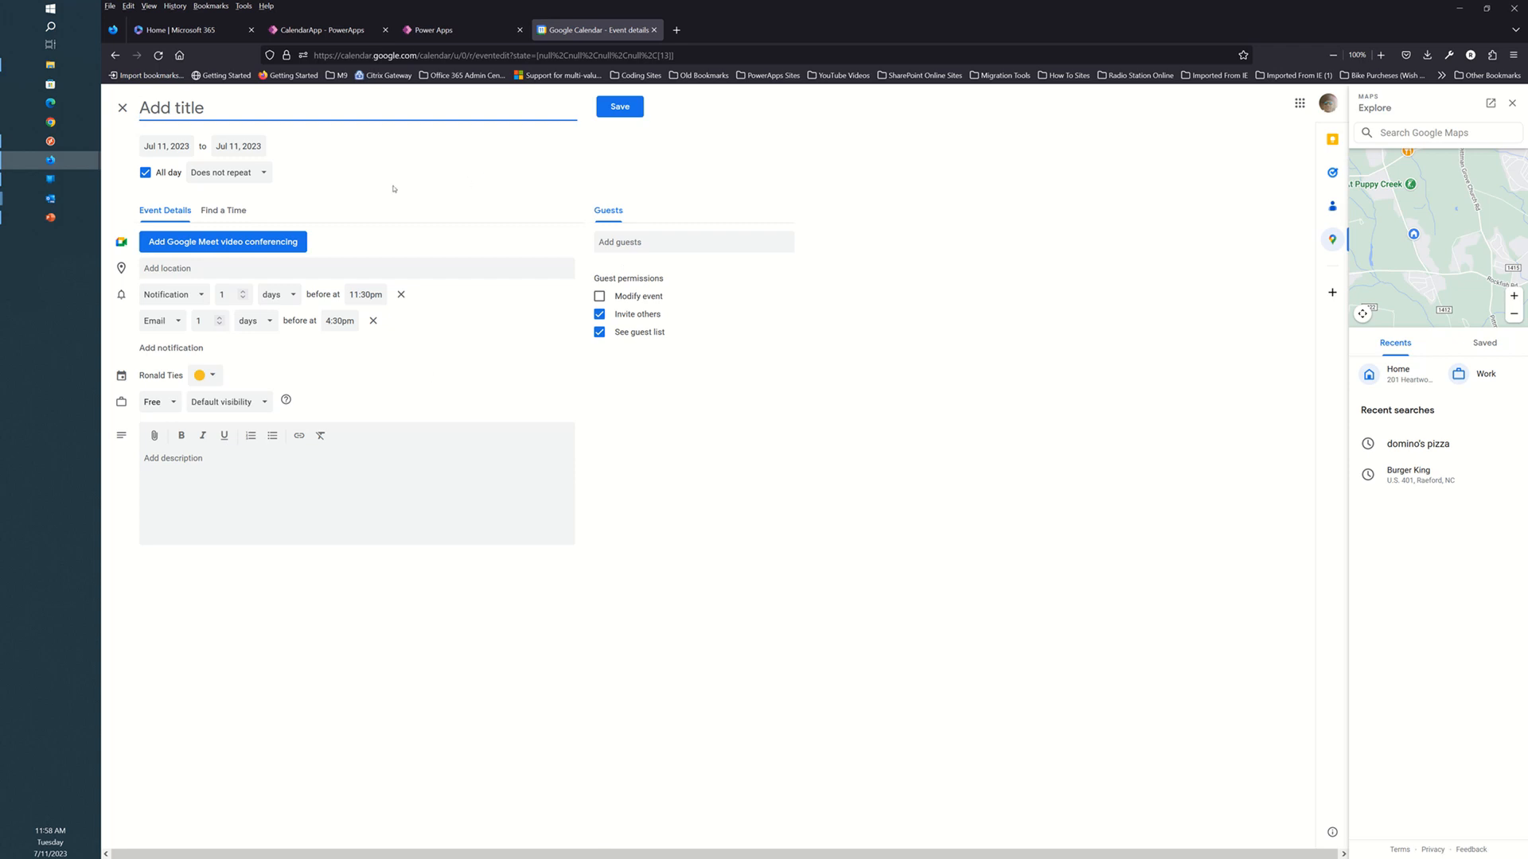
Go back to the CalendarApp tab showing the Upcoming Events list.
{"action": "left_click", "coordinate": [341, 32]}
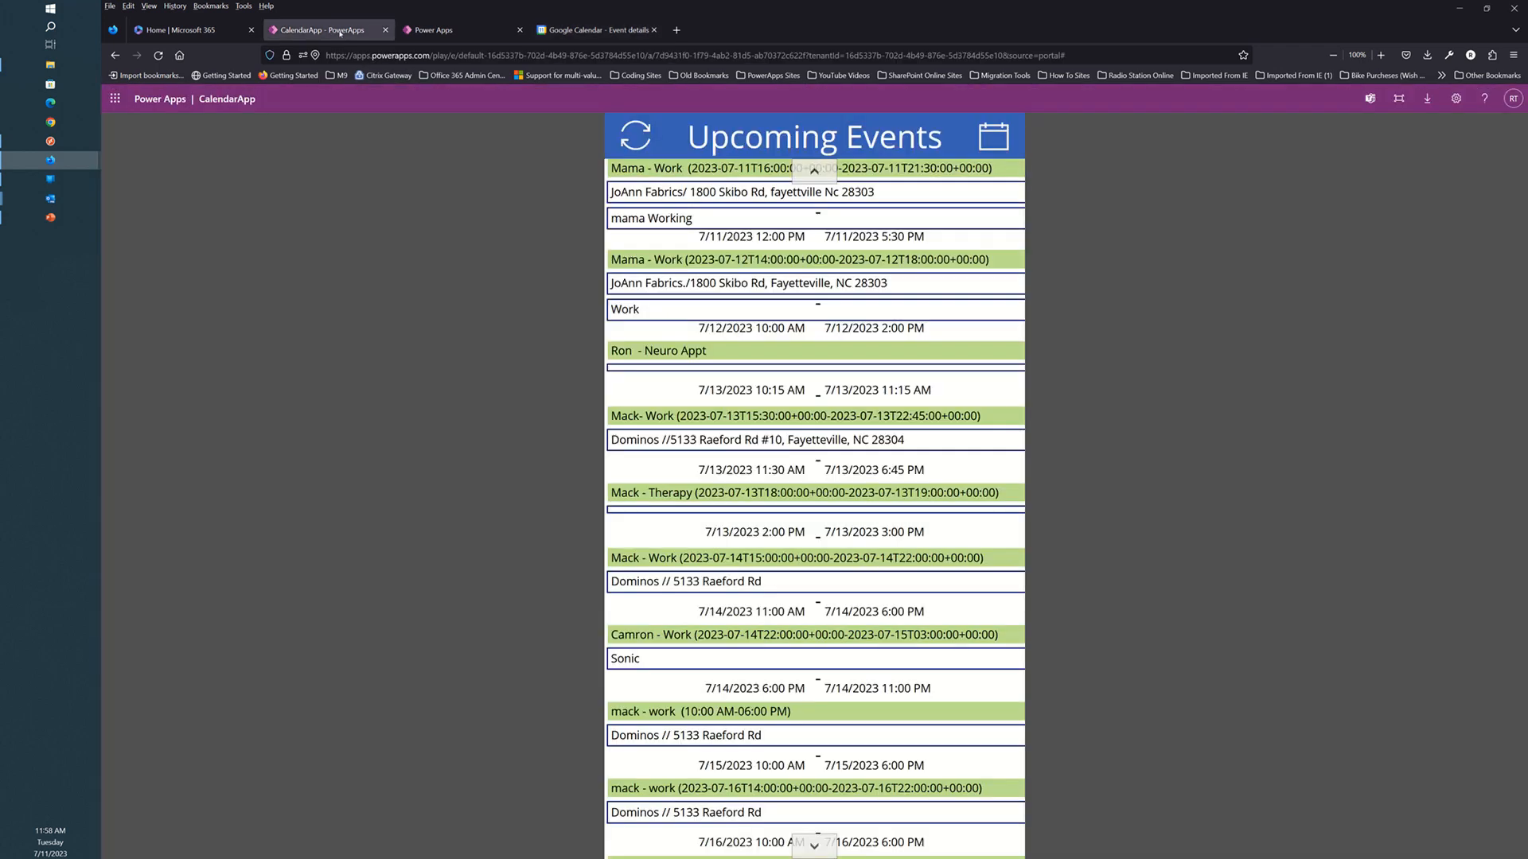
View events as July and June 2023 month calendars, then open a blank new-event form.
{"action": "left_click", "coordinate": [764, 522]}
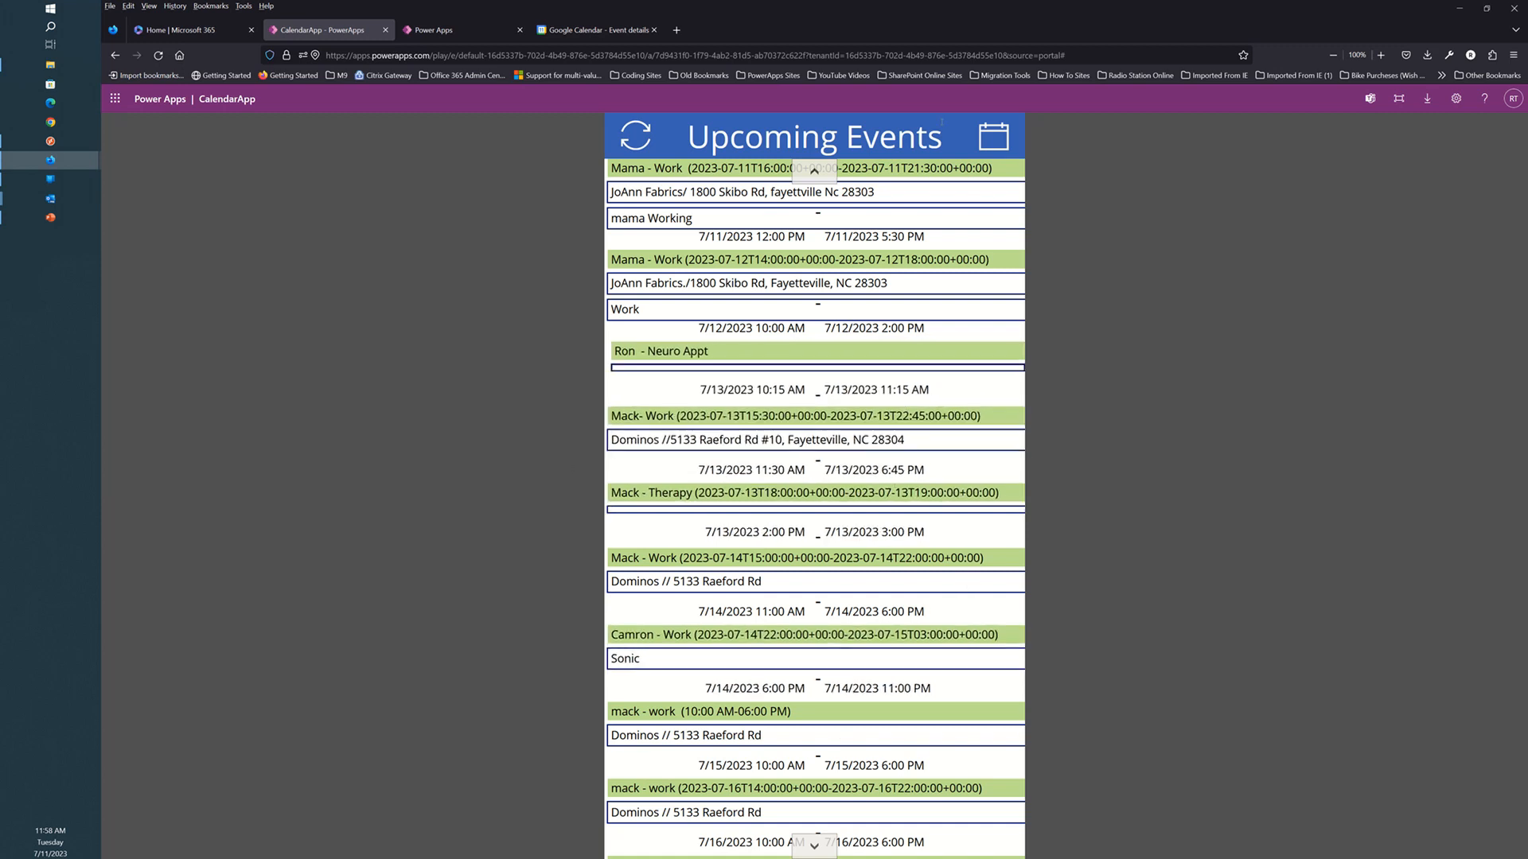
{"action": "left_click", "coordinate": [992, 146]}
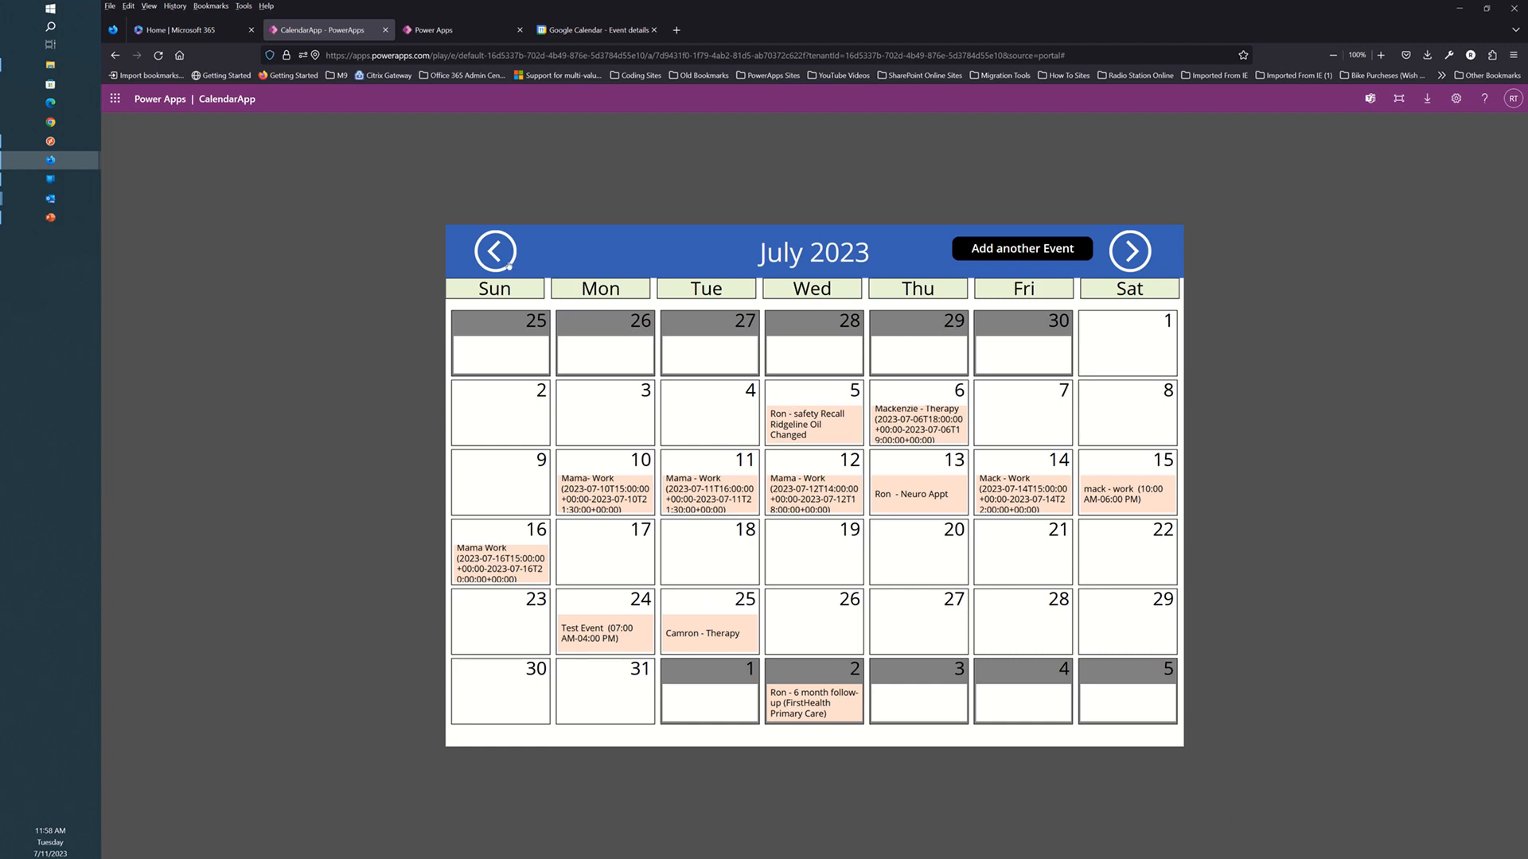
{"action": "left_click", "coordinate": [495, 253]}
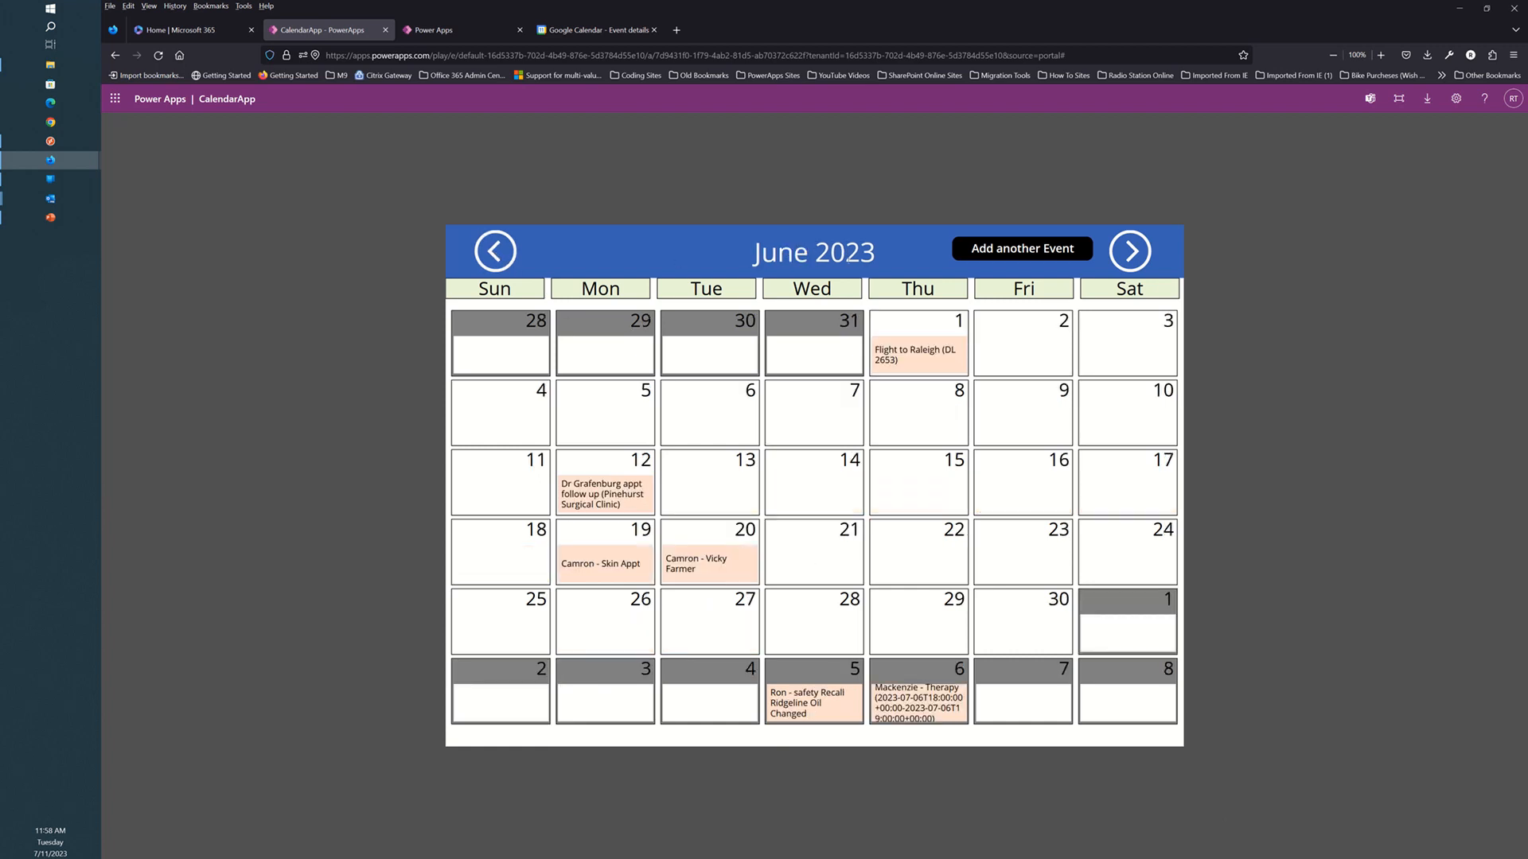
{"action": "left_click", "coordinate": [1129, 256]}
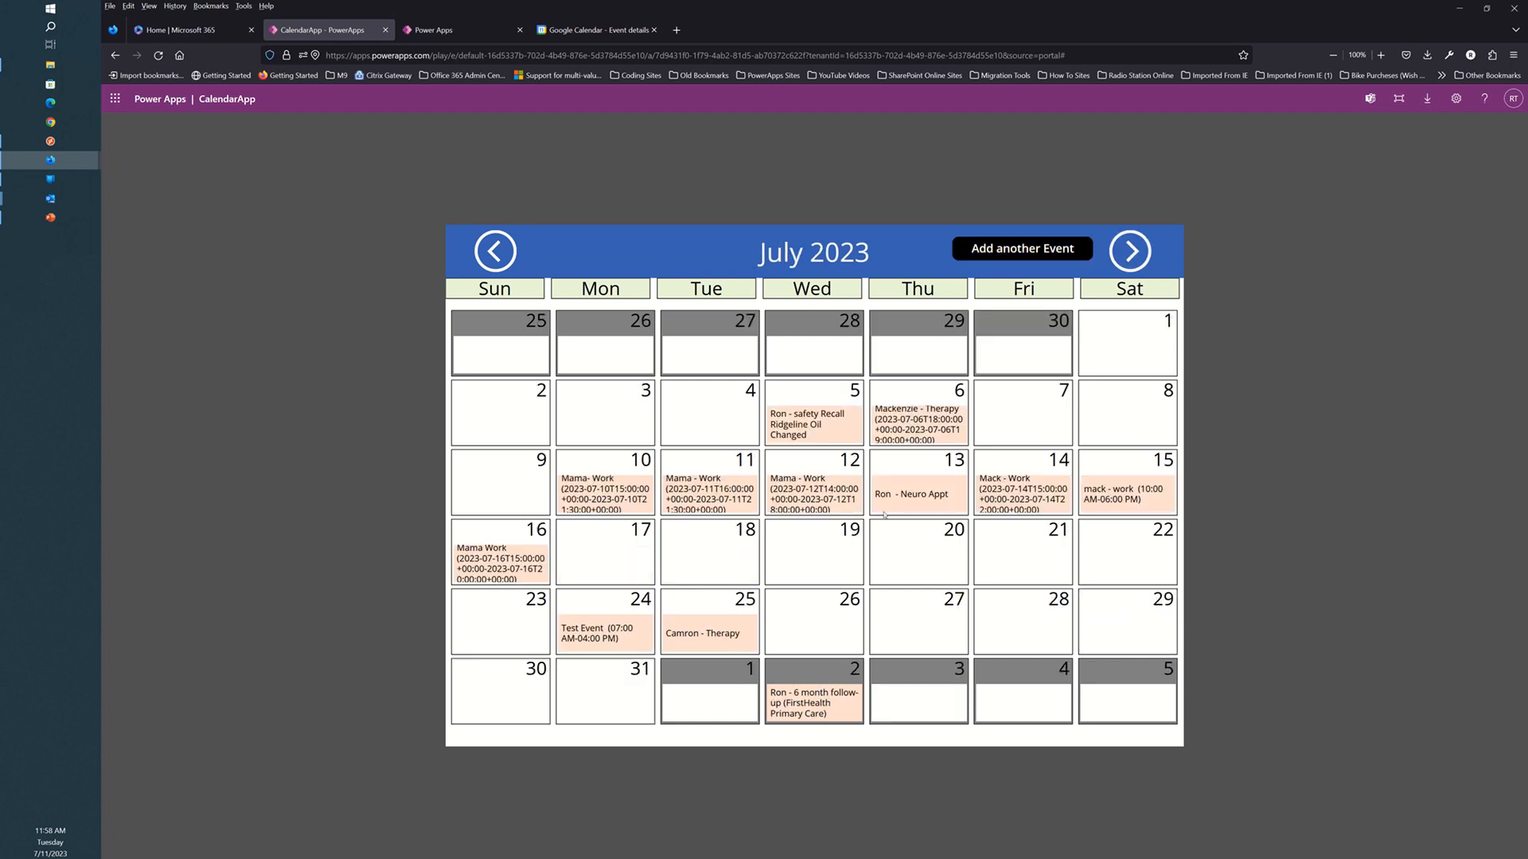
{"action": "left_click", "coordinate": [1010, 251]}
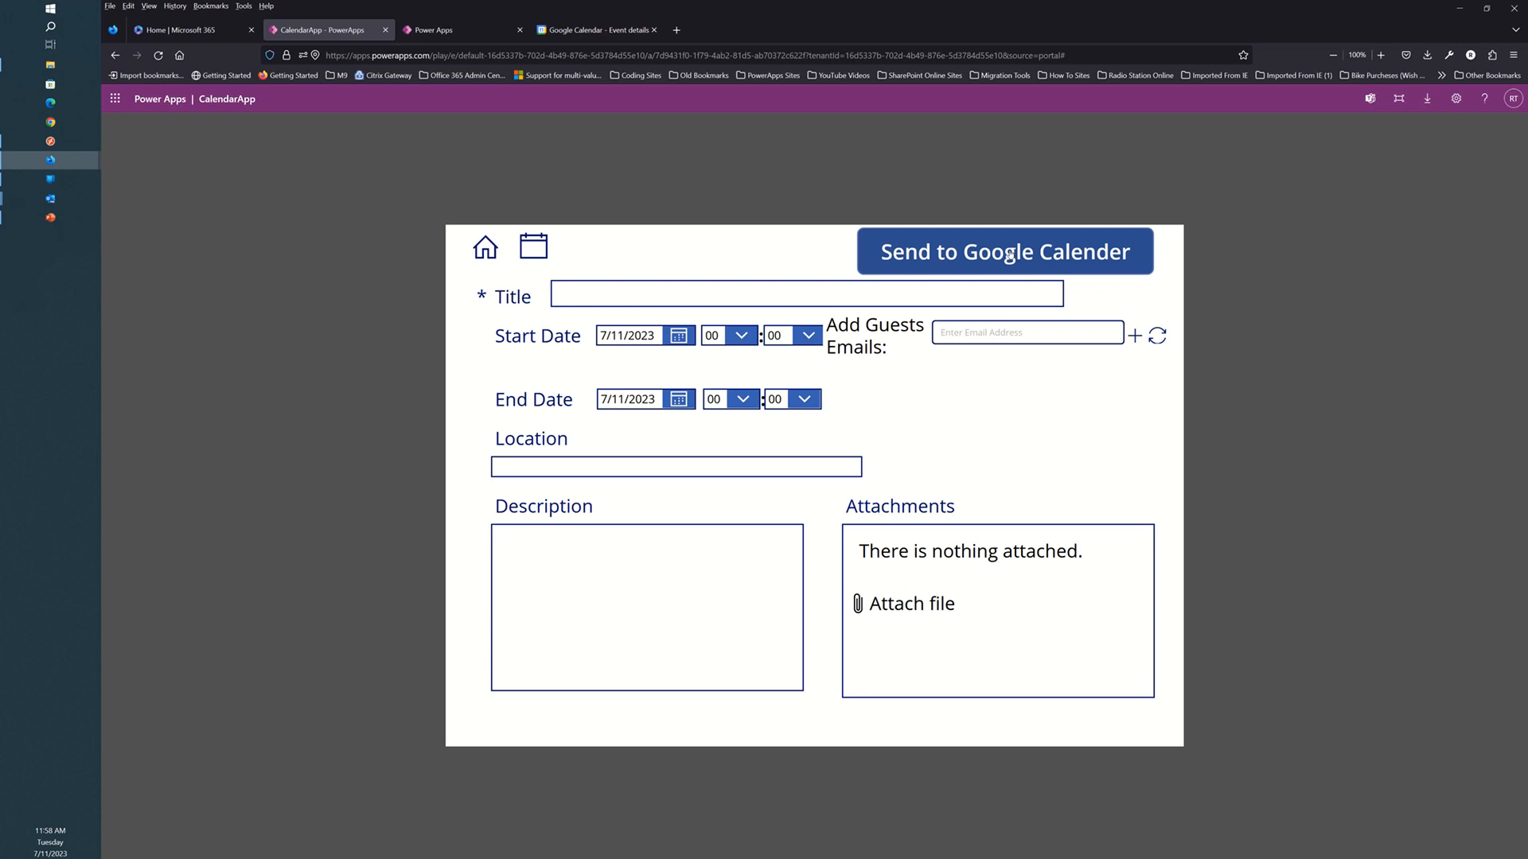
{"action": "left_click", "coordinate": [1009, 254]}
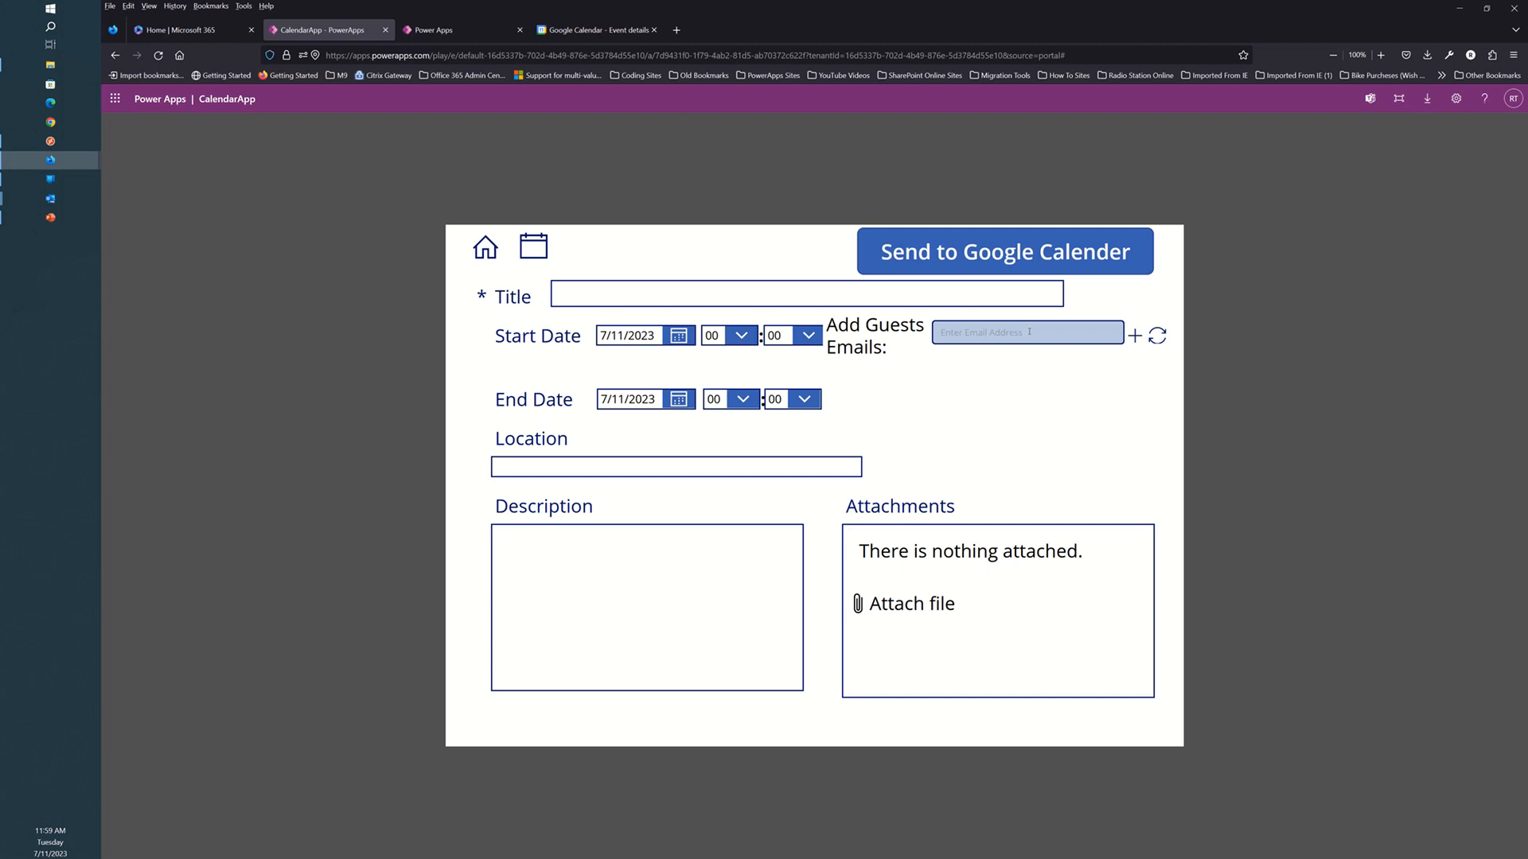
{"action": "left_click", "coordinate": [623, 29]}
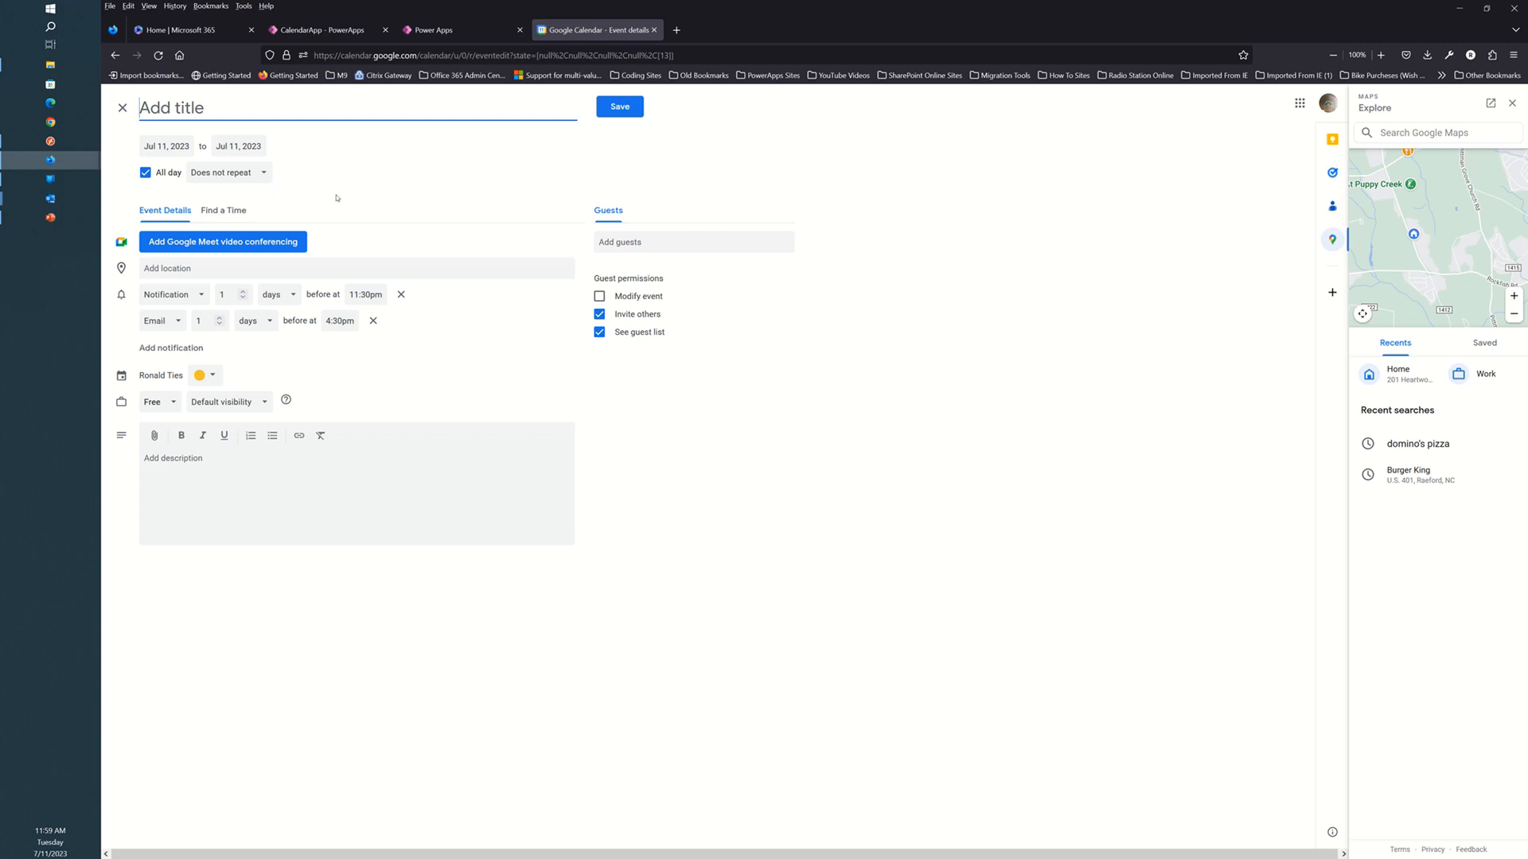
{"action": "left_click", "coordinate": [333, 31]}
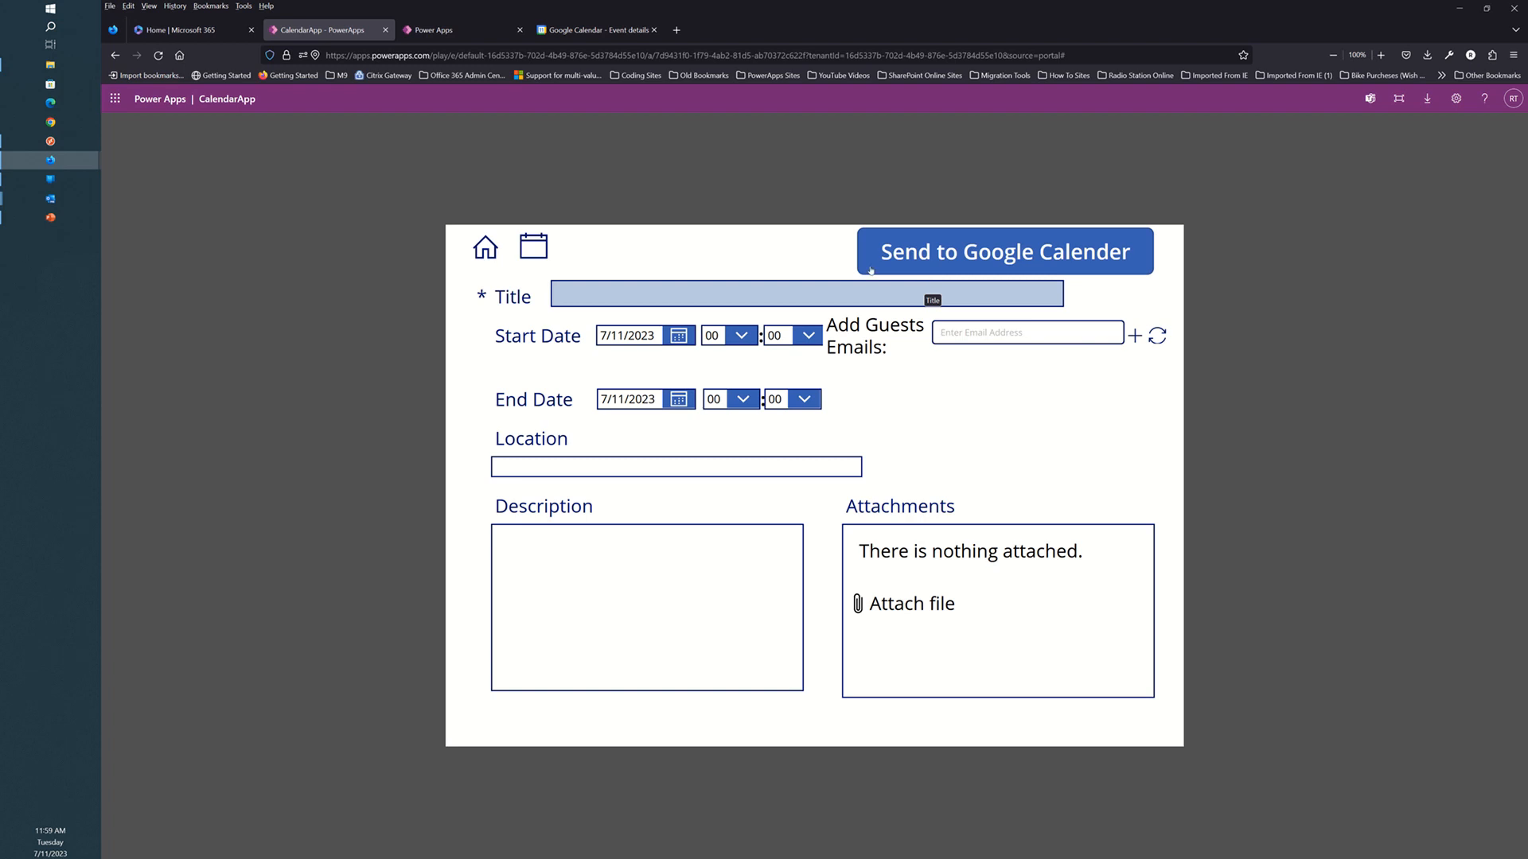
Title the event 'Test Event 1000' with start and end dates of July 24, 2023.
{"action": "left_click", "coordinate": [627, 293]}
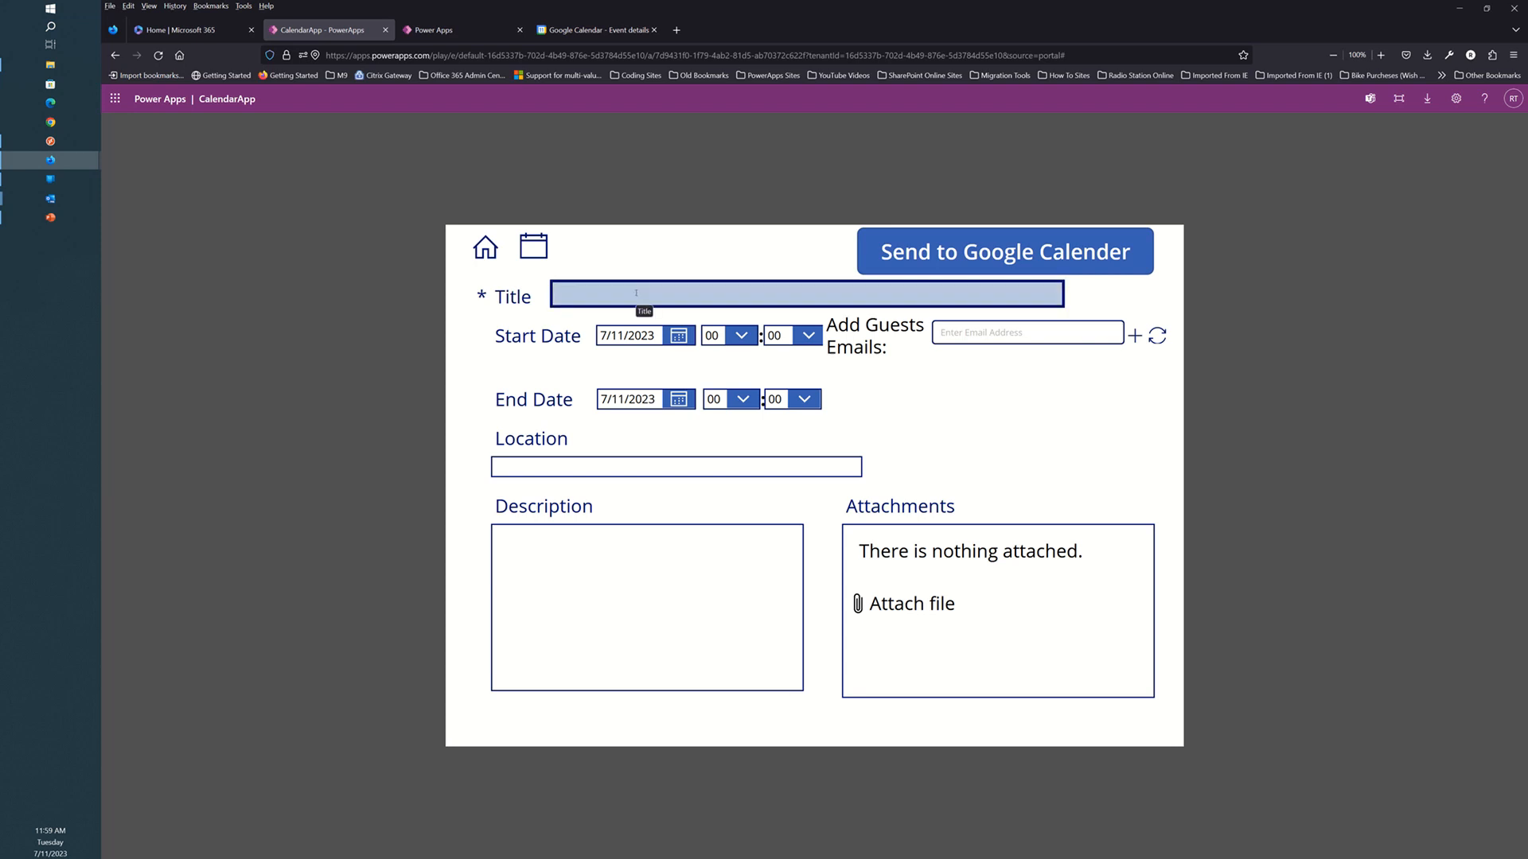
{"action": "type", "text": "Test Event 1000"}
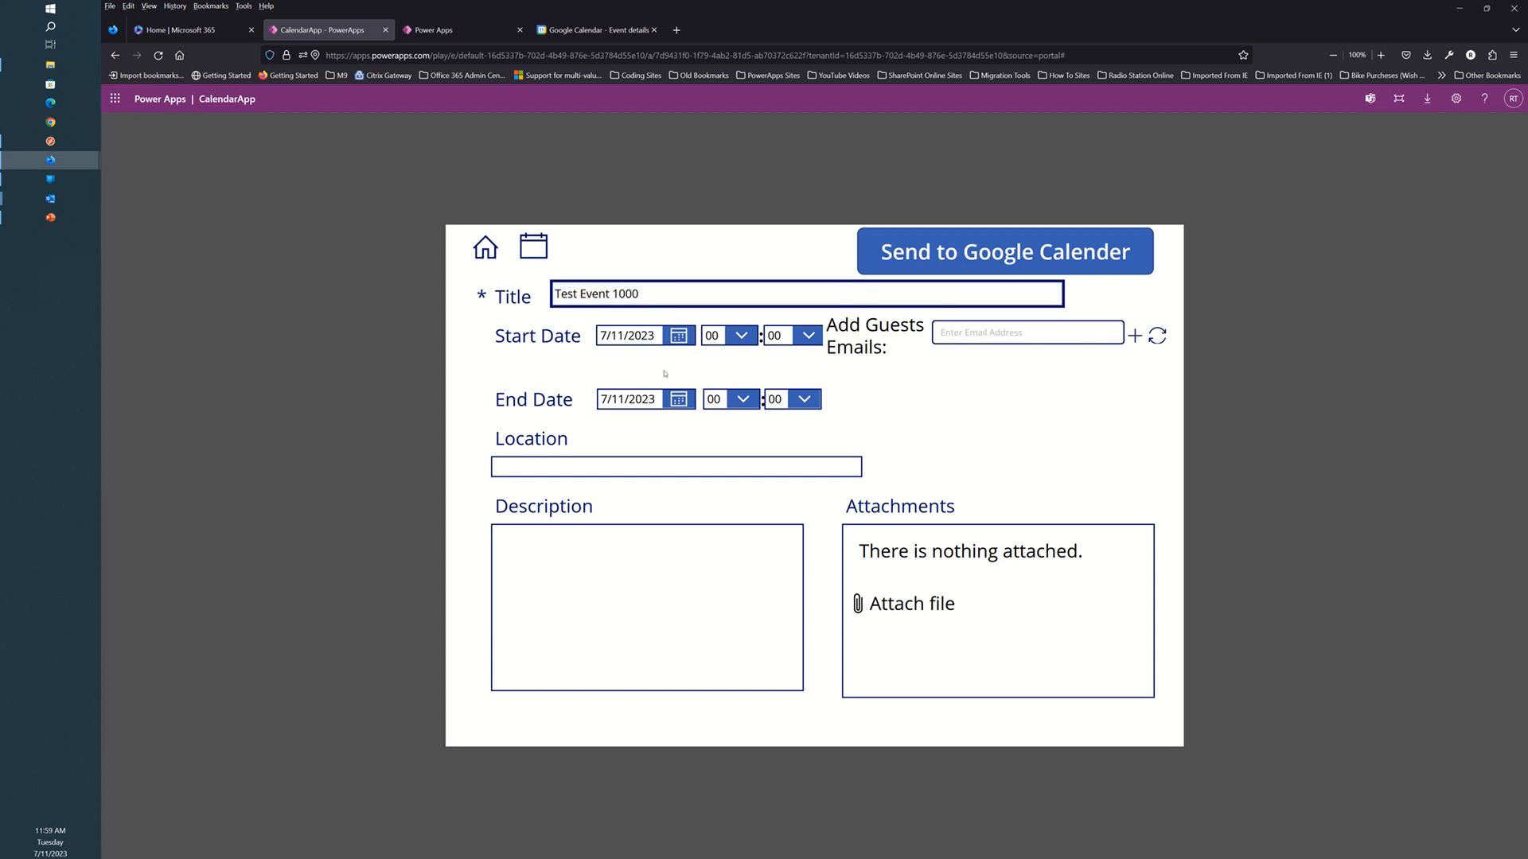
{"action": "left_click", "coordinate": [679, 336]}
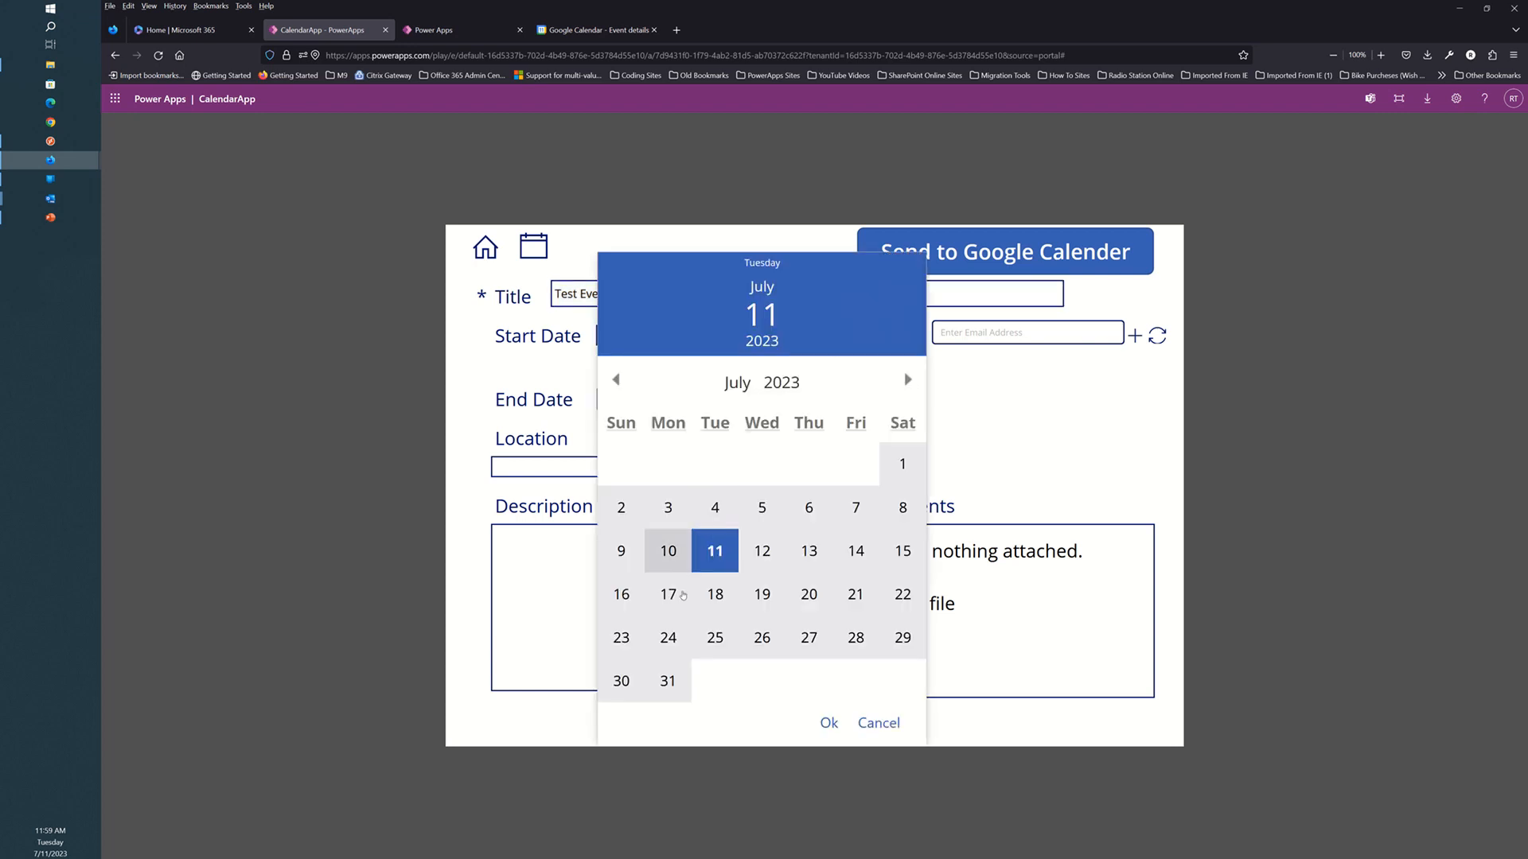
{"action": "left_click", "coordinate": [668, 637]}
{"action": "left_click", "coordinate": [827, 722]}
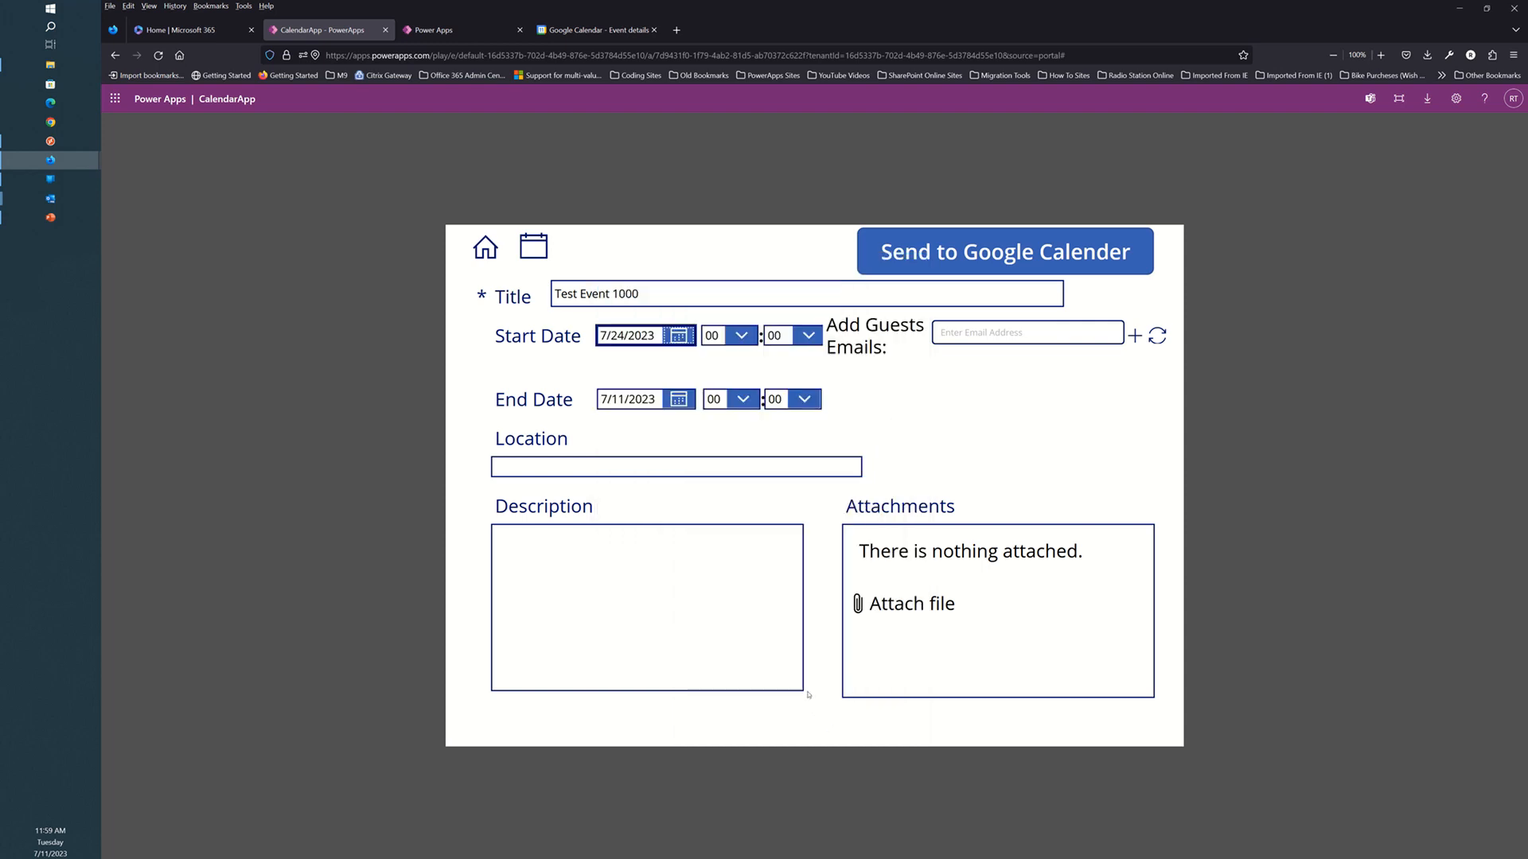
{"action": "left_click", "coordinate": [679, 399]}
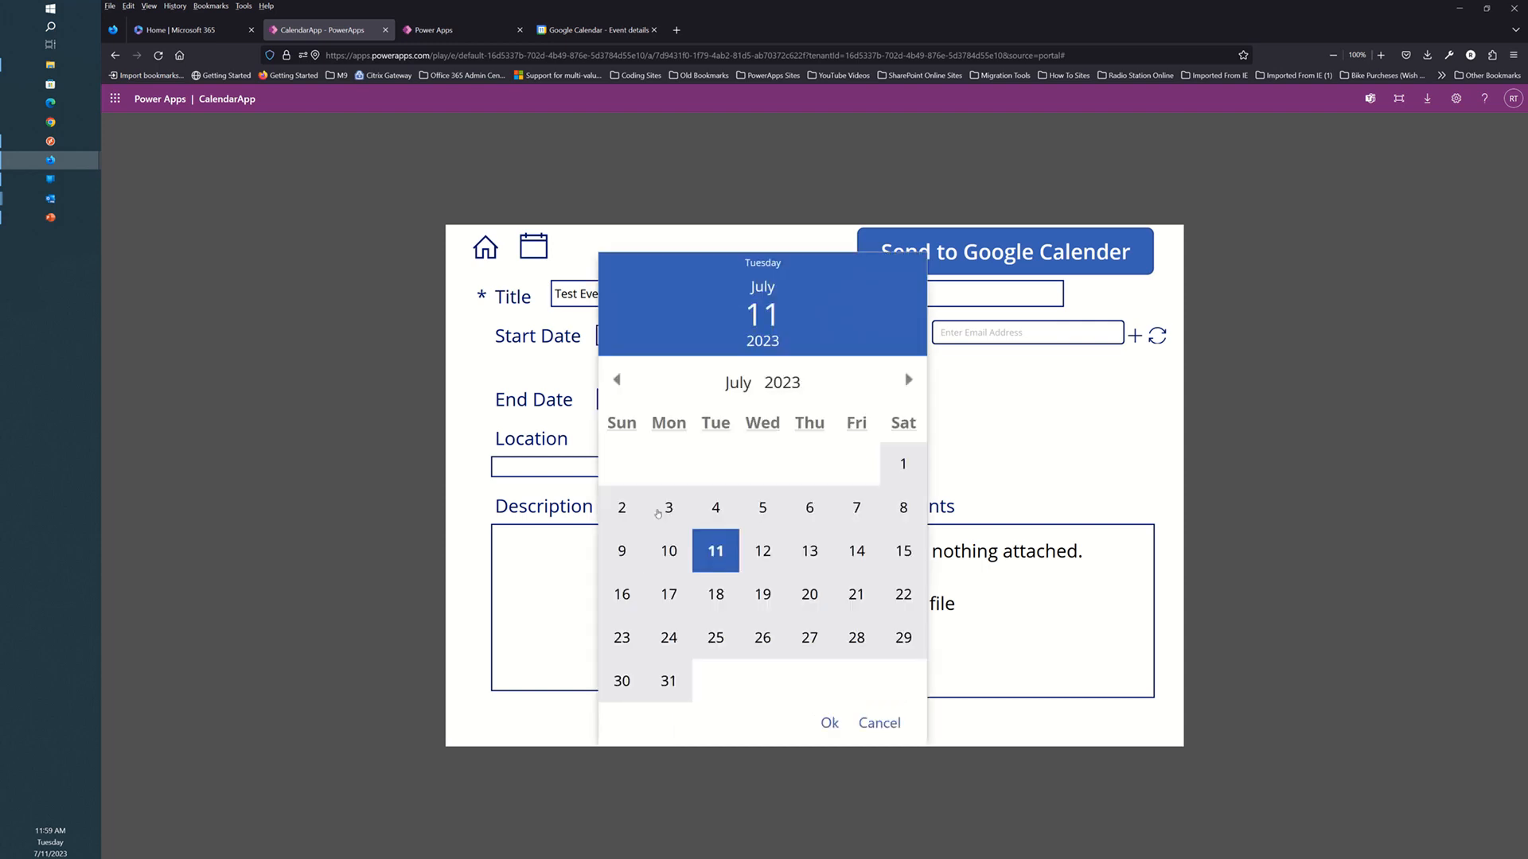
{"action": "left_click", "coordinate": [669, 637]}
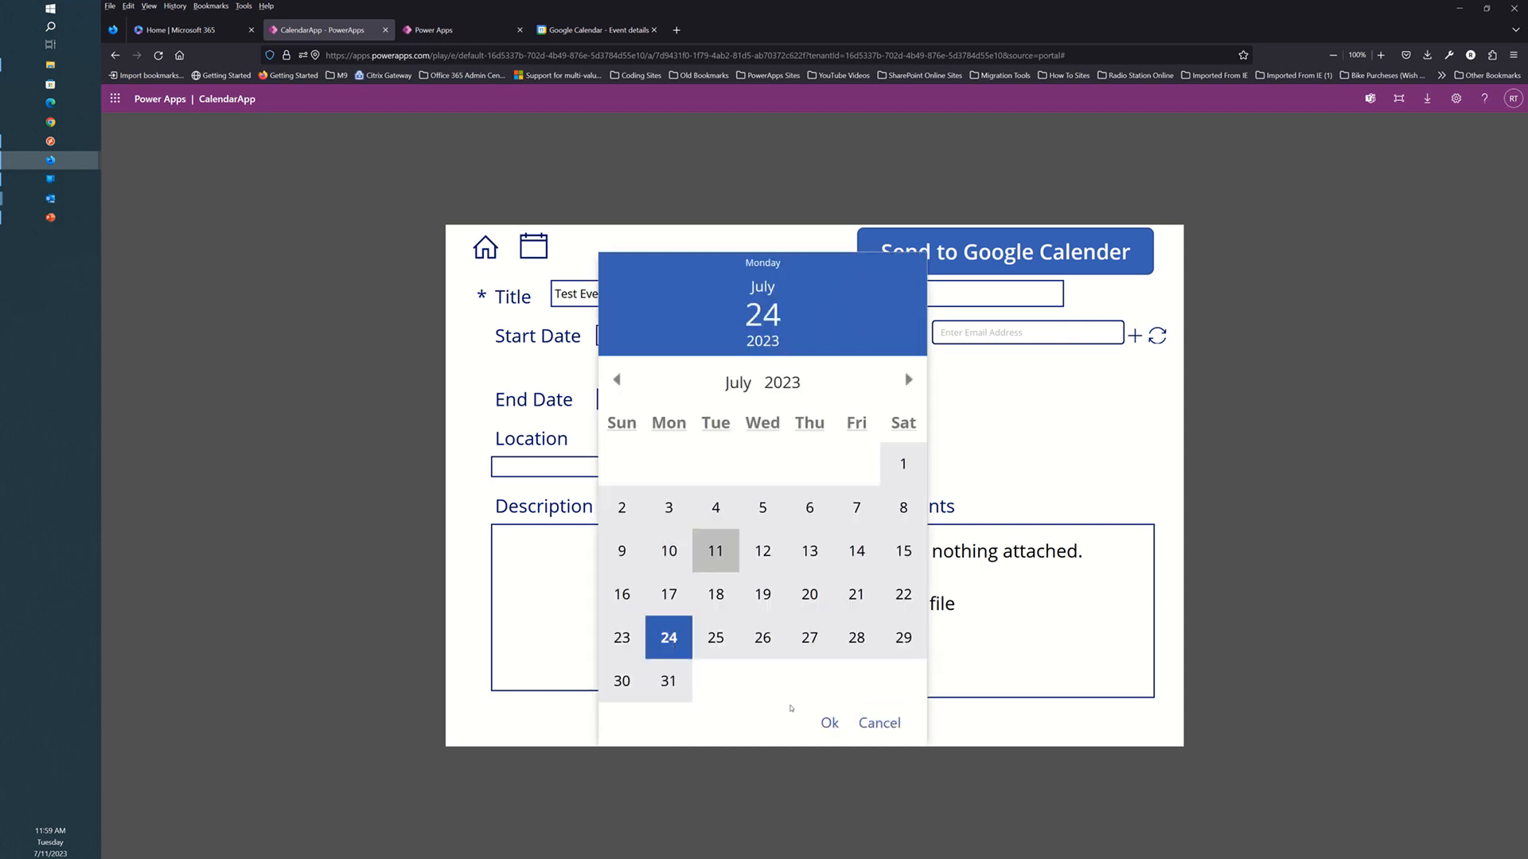
{"action": "left_click", "coordinate": [828, 722]}
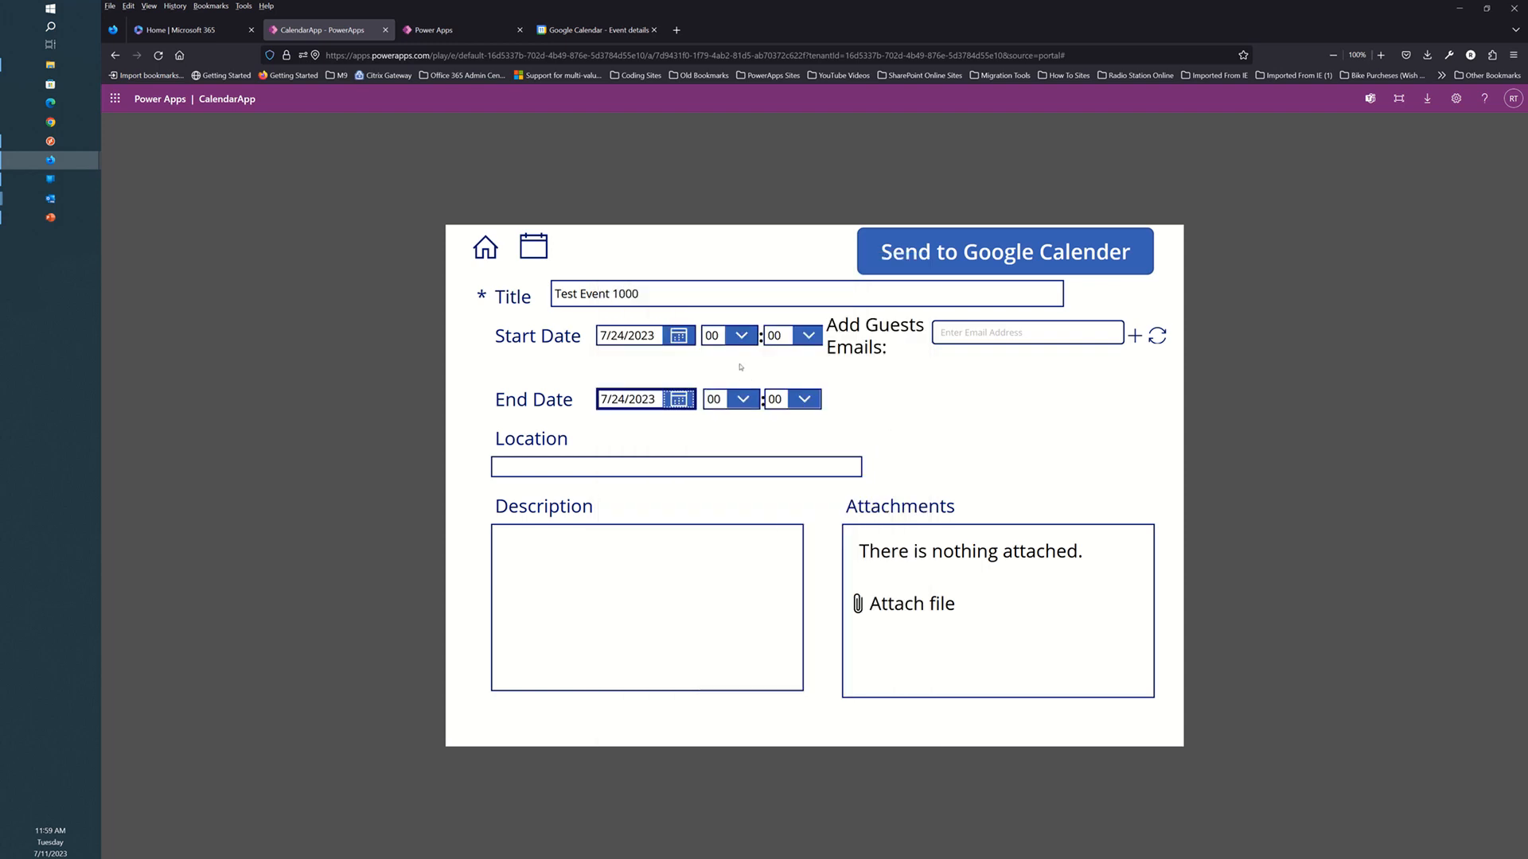
Set the event's start hour to 07 and end hour to 16.
{"action": "left_click", "coordinate": [740, 335]}
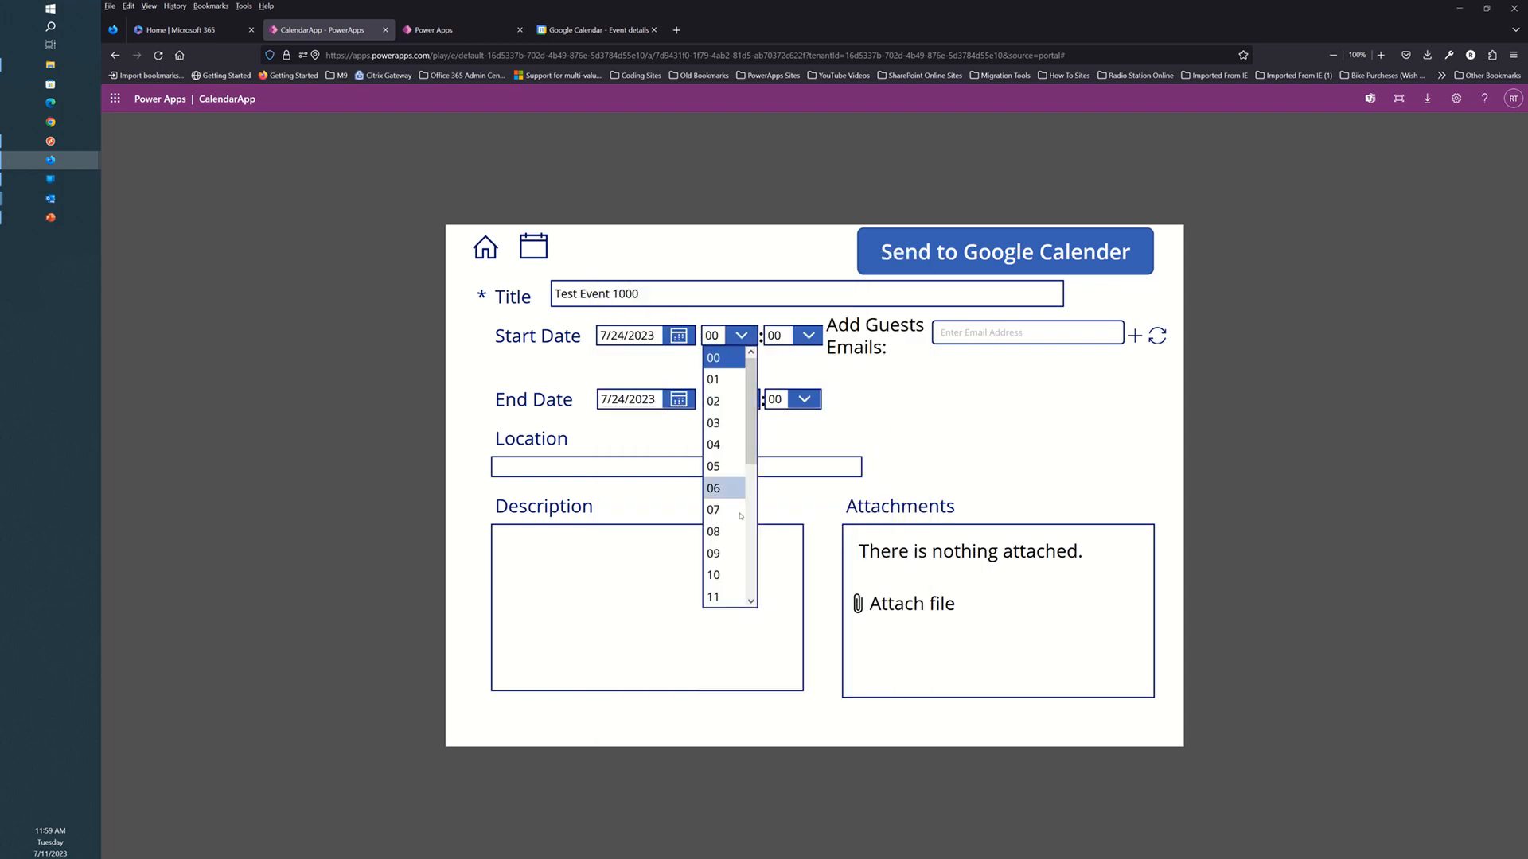
{"action": "left_click", "coordinate": [739, 511]}
{"action": "left_click", "coordinate": [747, 406]}
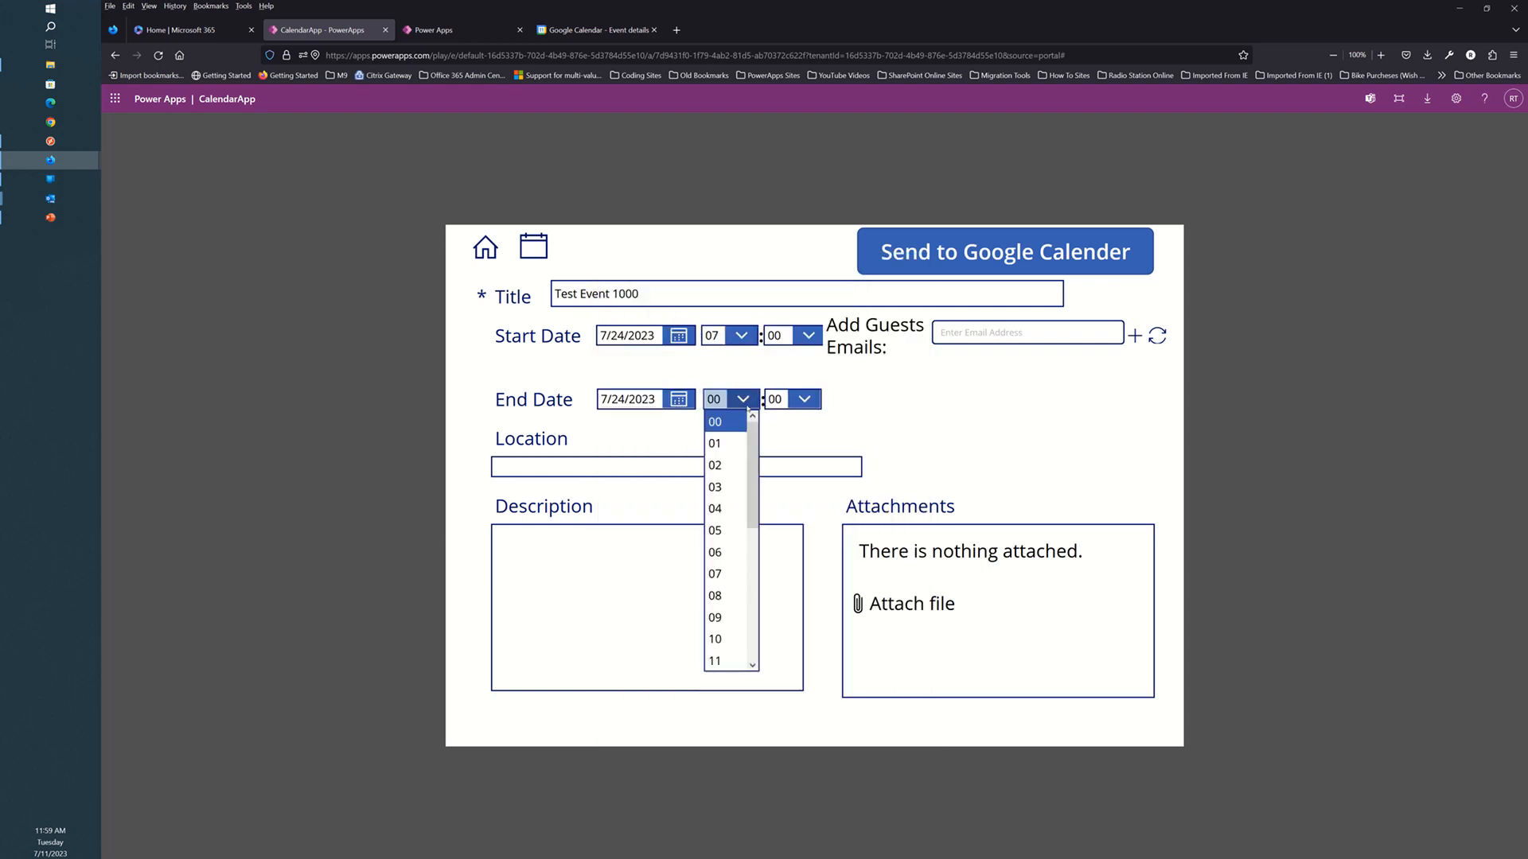
{"action": "scroll", "coordinate": [719, 608], "scroll_direction": "down", "scroll_amount": 3}
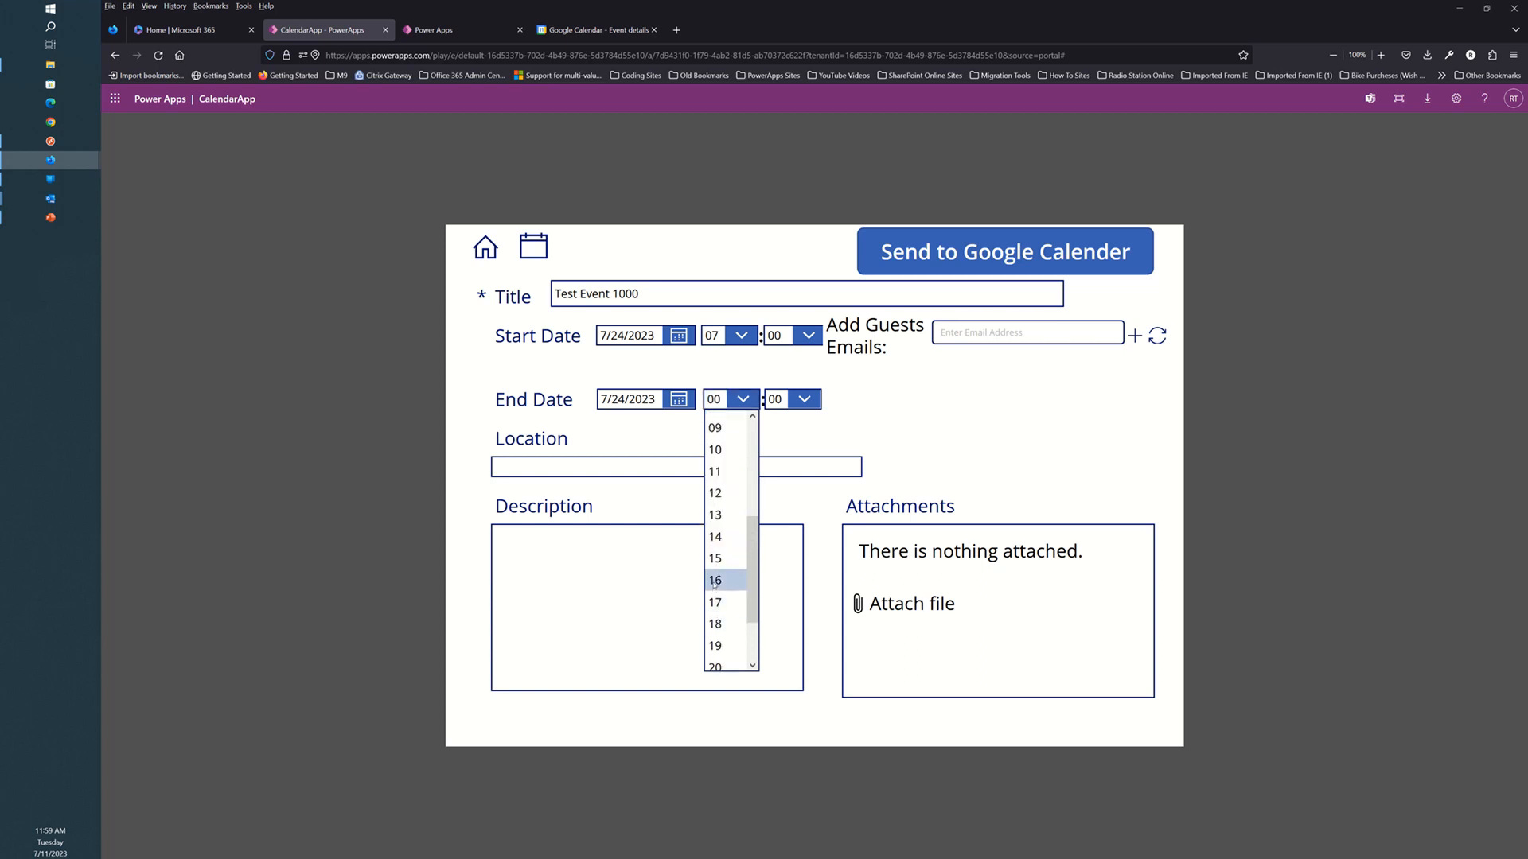
{"action": "left_click", "coordinate": [714, 580]}
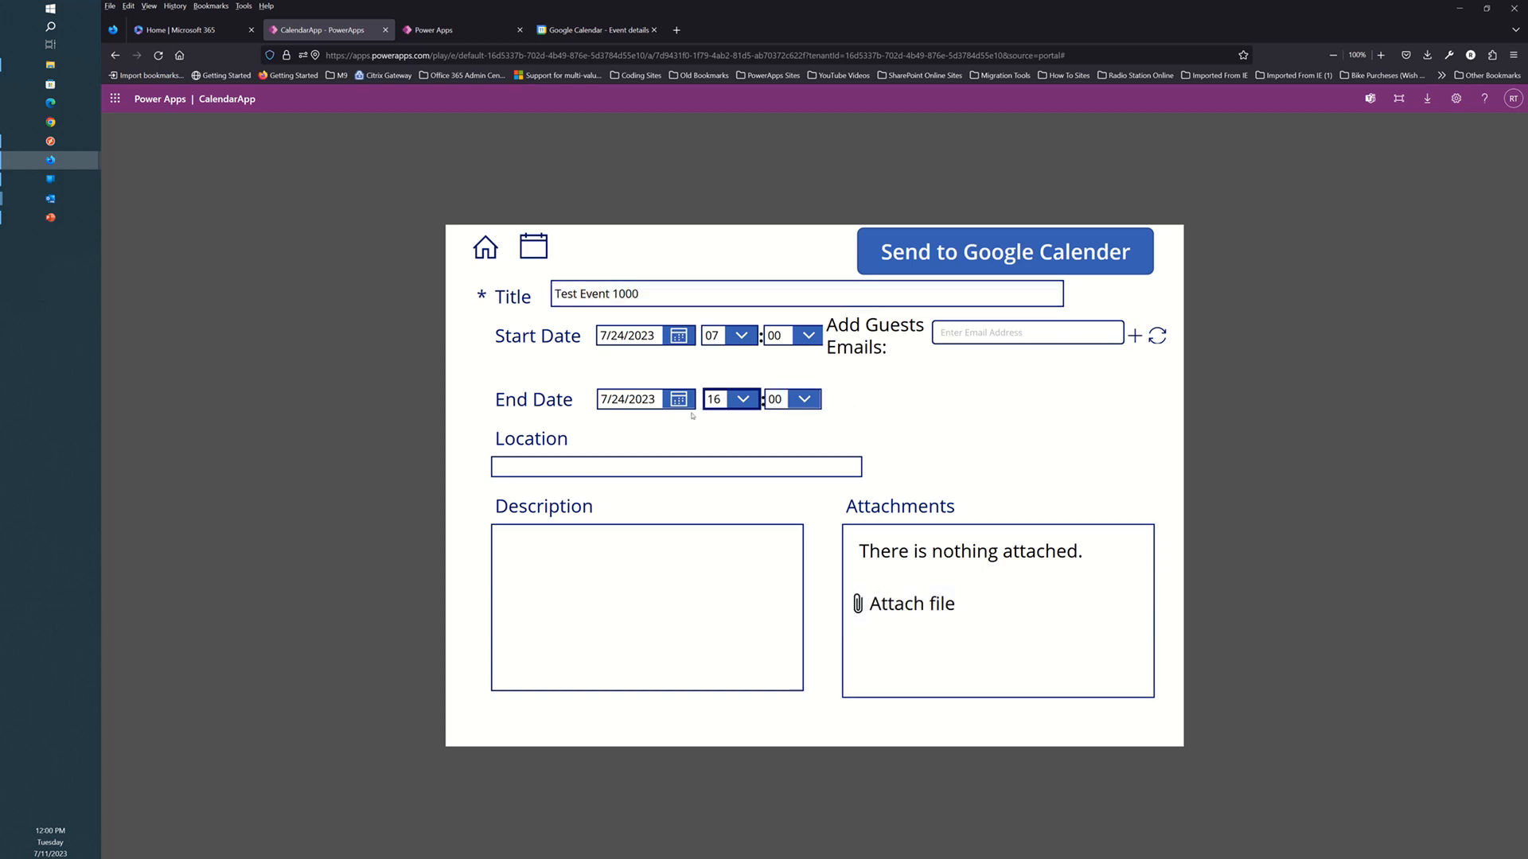
Enter location 'Where ever you want' and description 'asfdsafsafsafasfsadfdsaf'.
{"action": "left_click", "coordinate": [593, 466]}
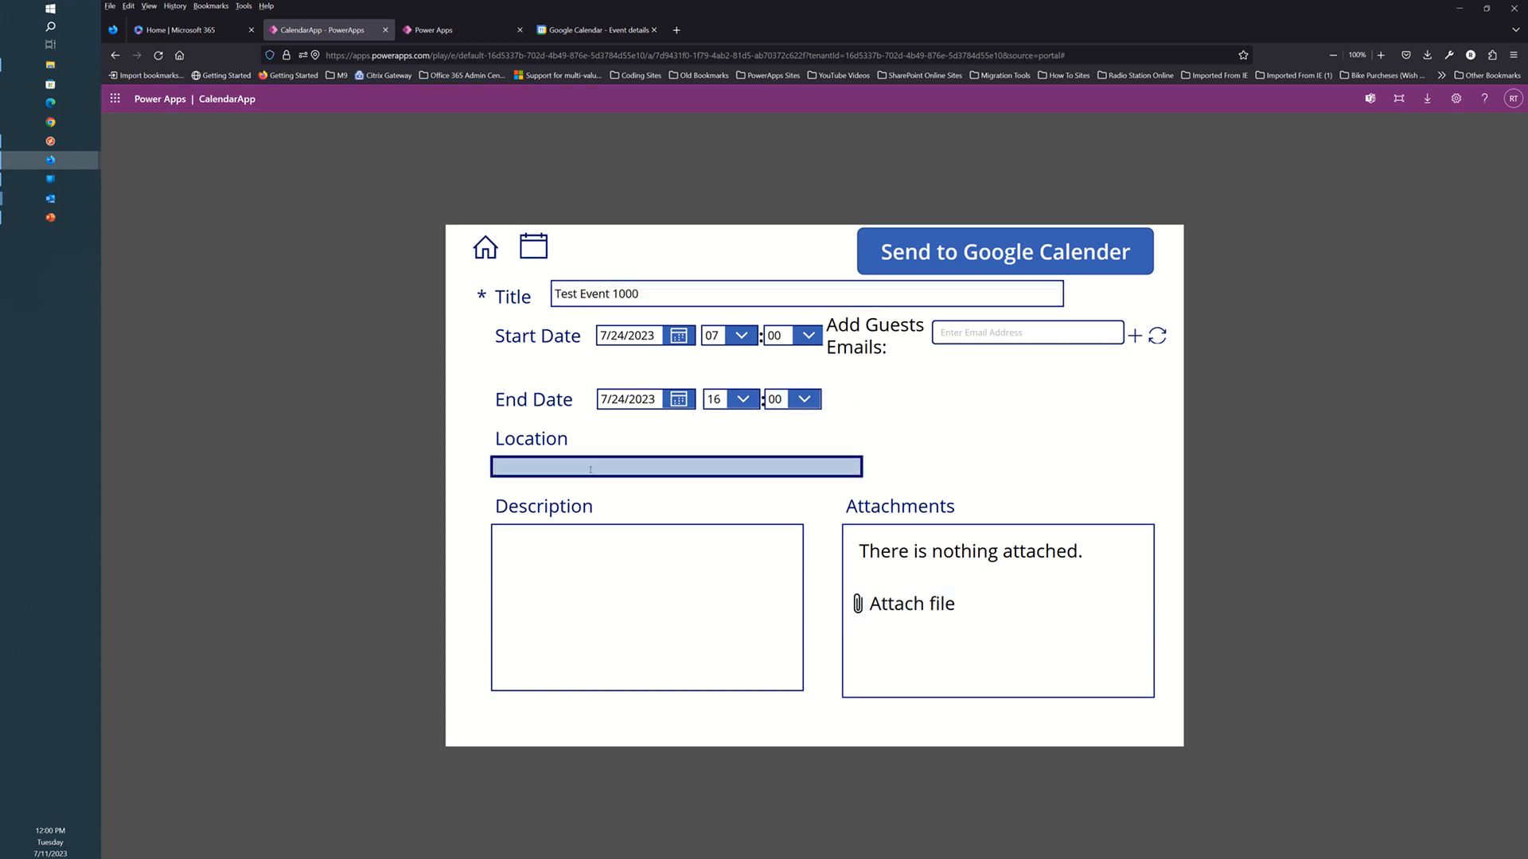
{"action": "type", "text": "Where ever you want"}
{"action": "left_click", "coordinate": [601, 559]}
{"action": "type", "text": "asf"}
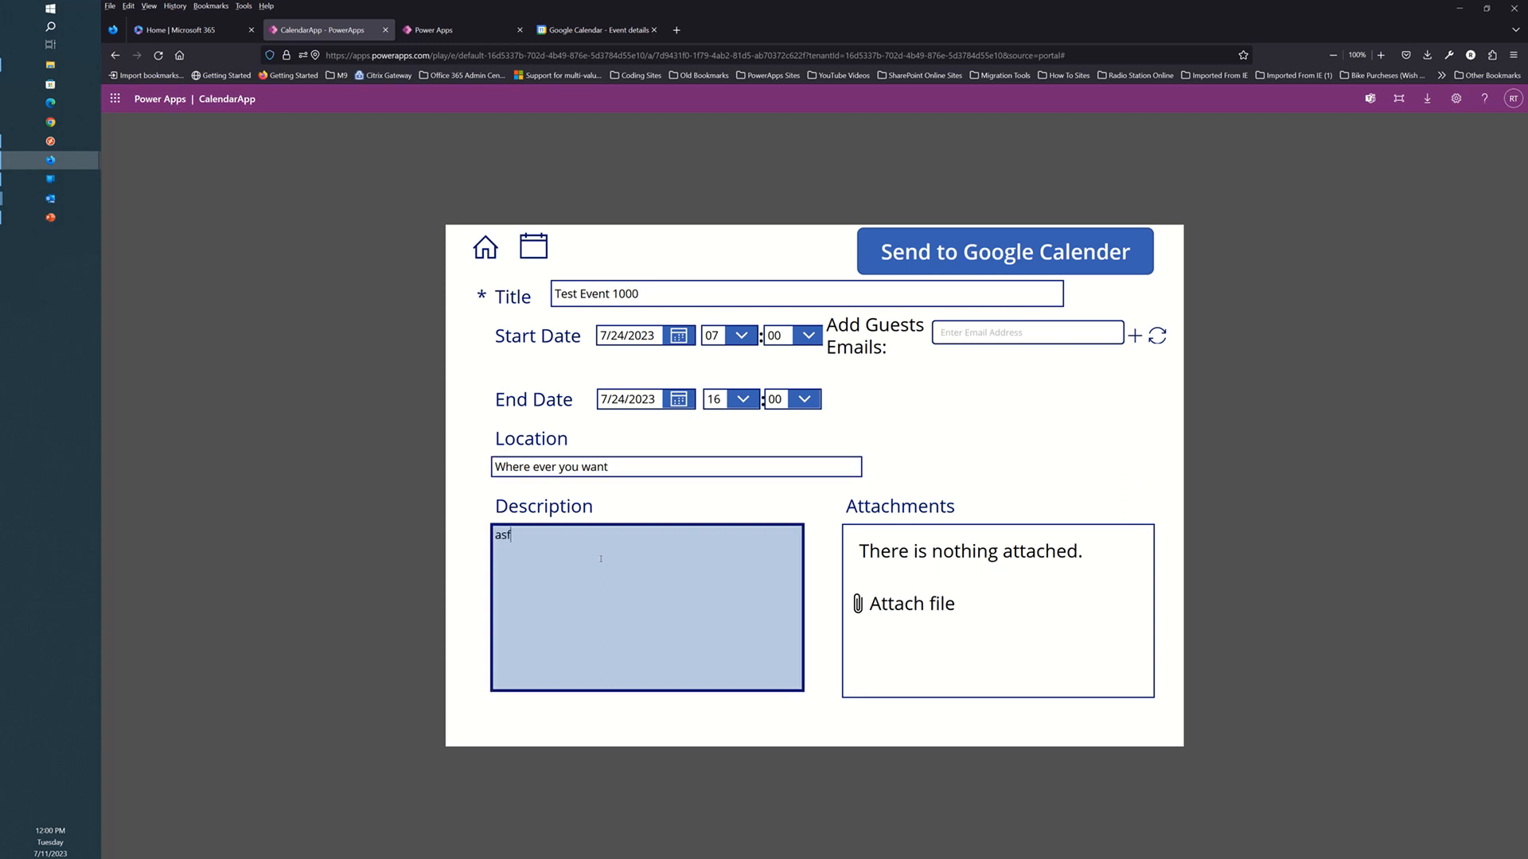
{"action": "type", "text": "dsafsafsafasfsadfdsaf"}
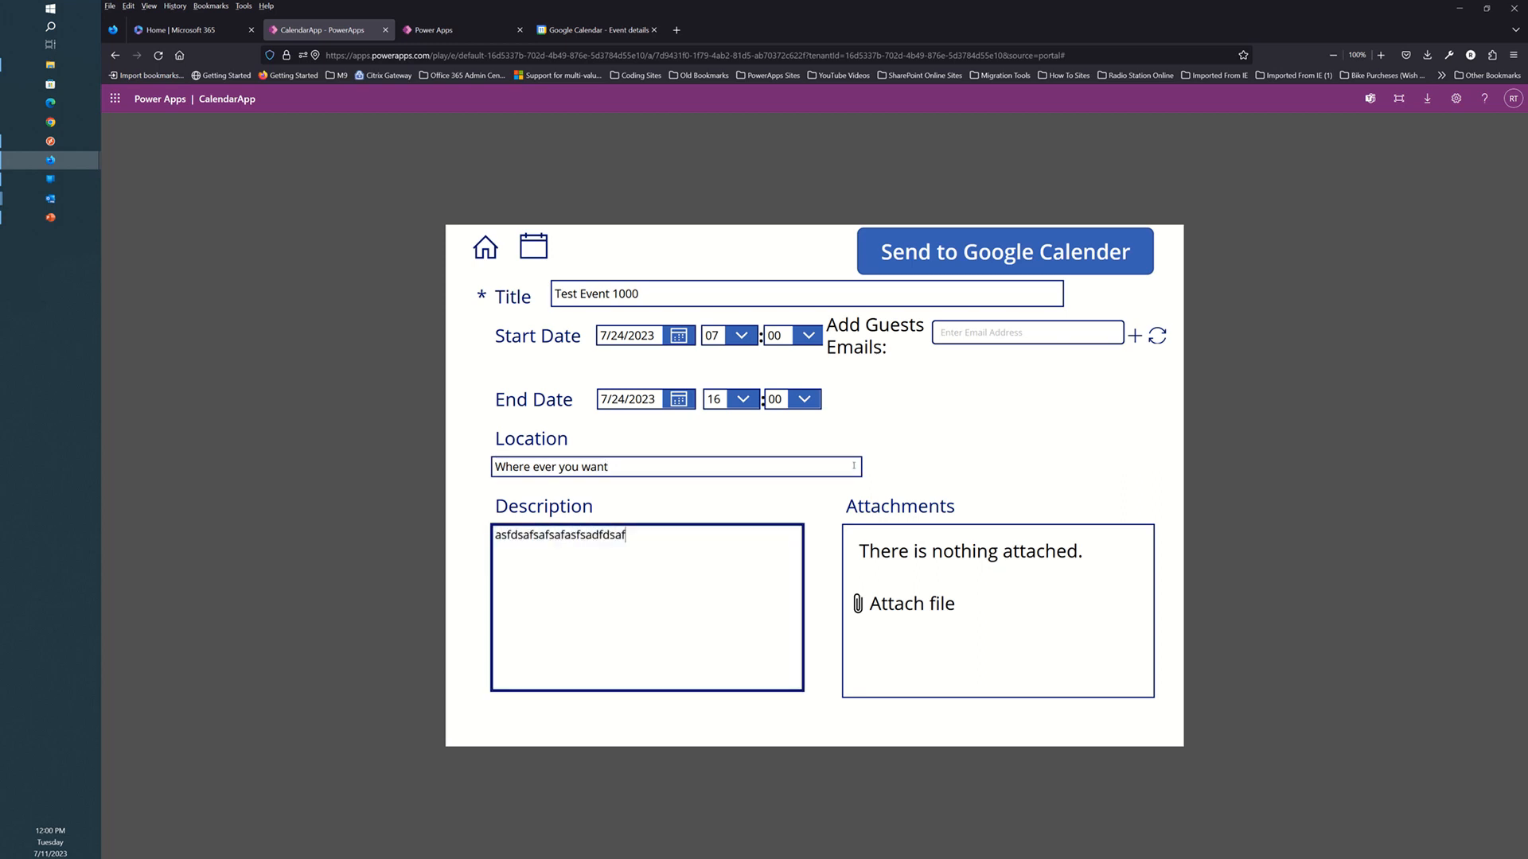
{"action": "left_click", "coordinate": [958, 335]}
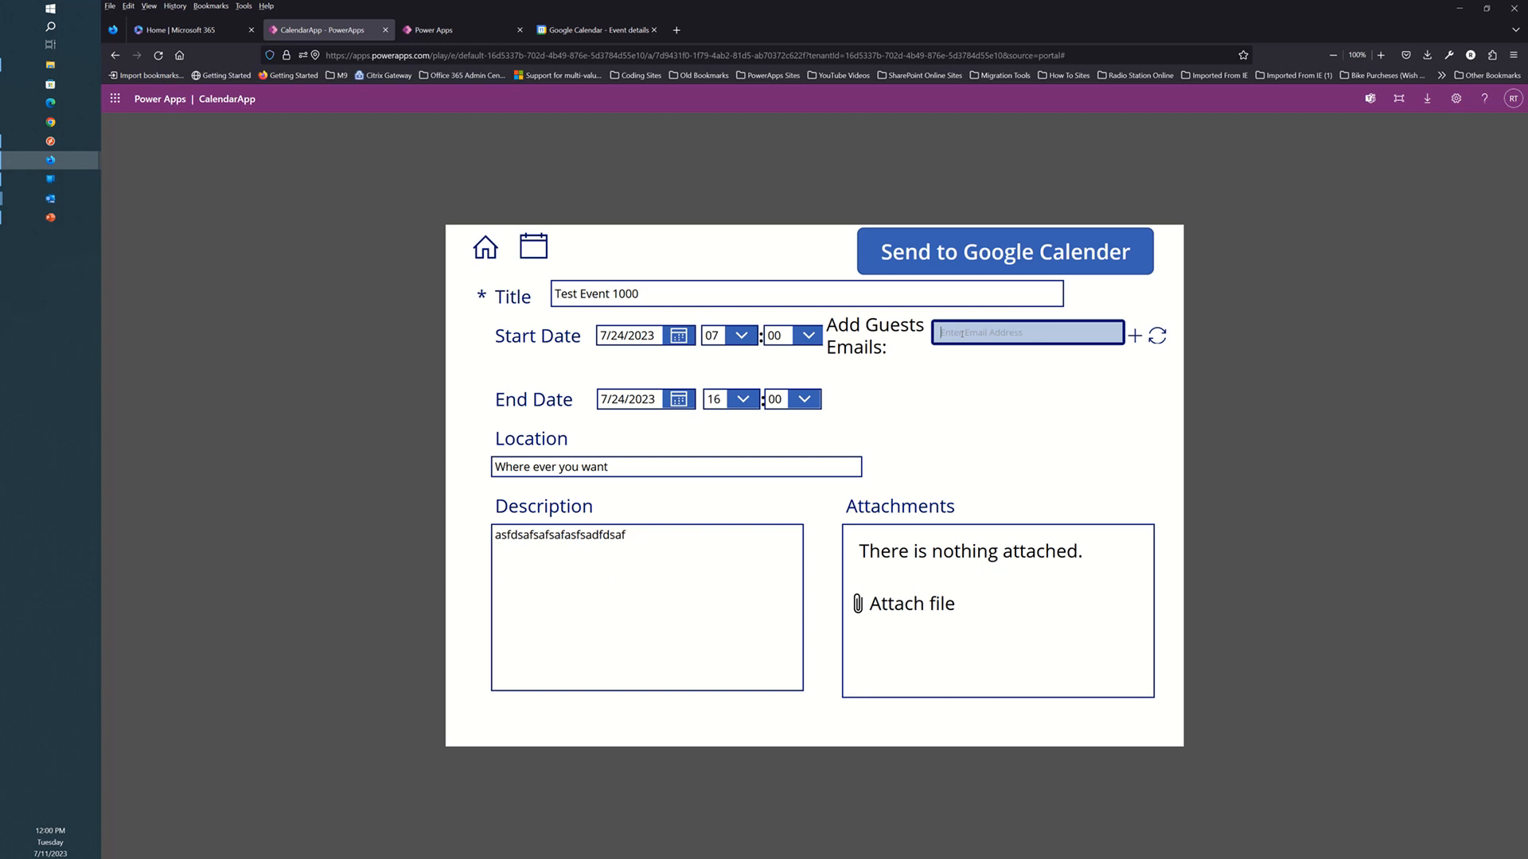
Type the first guest's e-mail address into the guest field, correcting typos.
{"action": "type", "text": "com"}
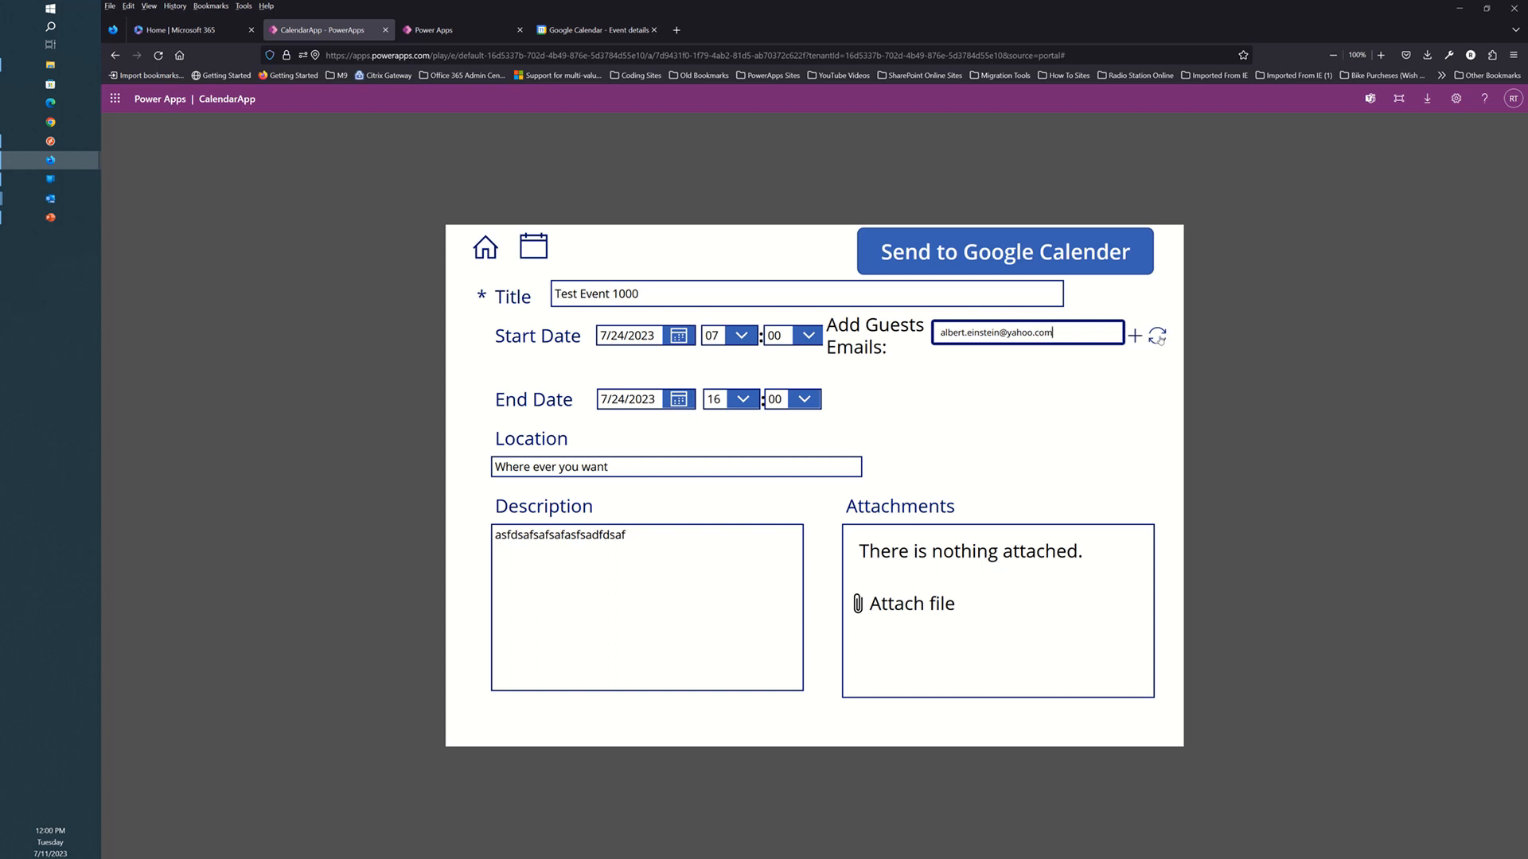
{"action": "left_click", "coordinate": [1159, 338]}
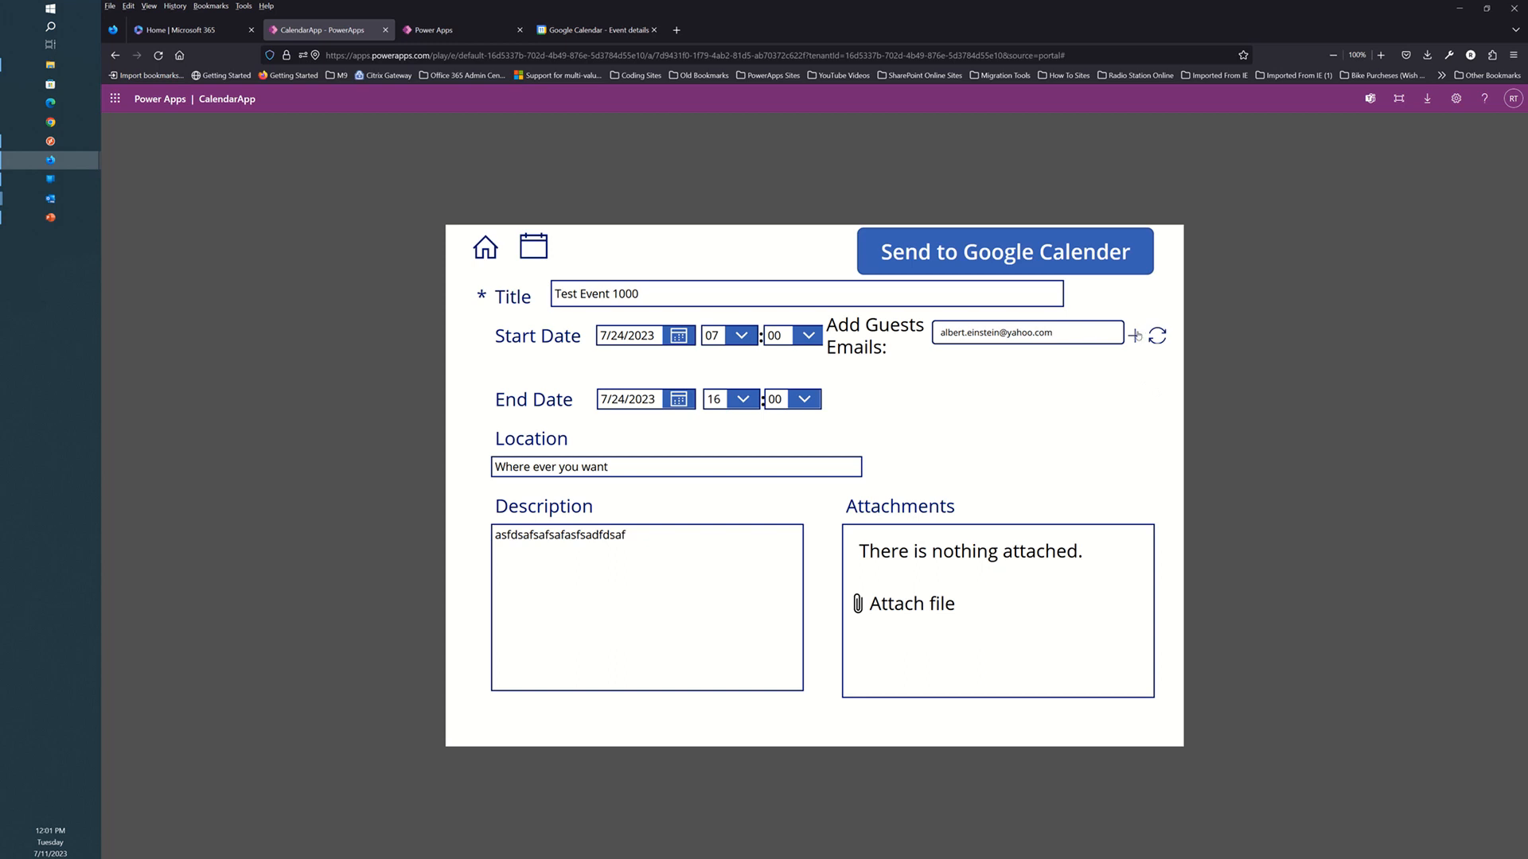
Add second and third guest e-mail fields to the form.
{"action": "left_click", "coordinate": [1136, 336]}
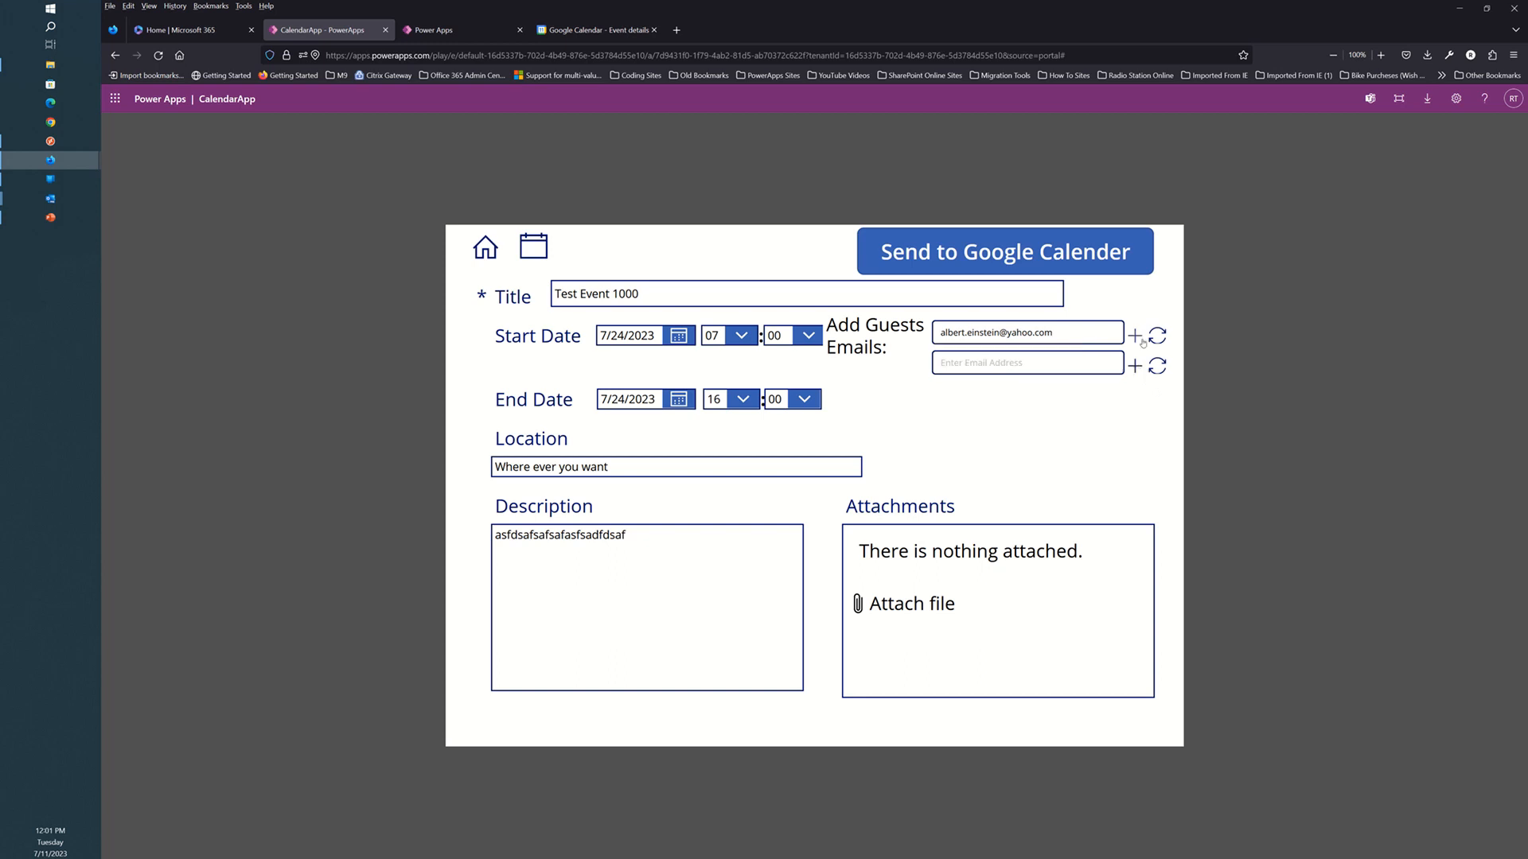
{"action": "left_click", "coordinate": [1026, 363]}
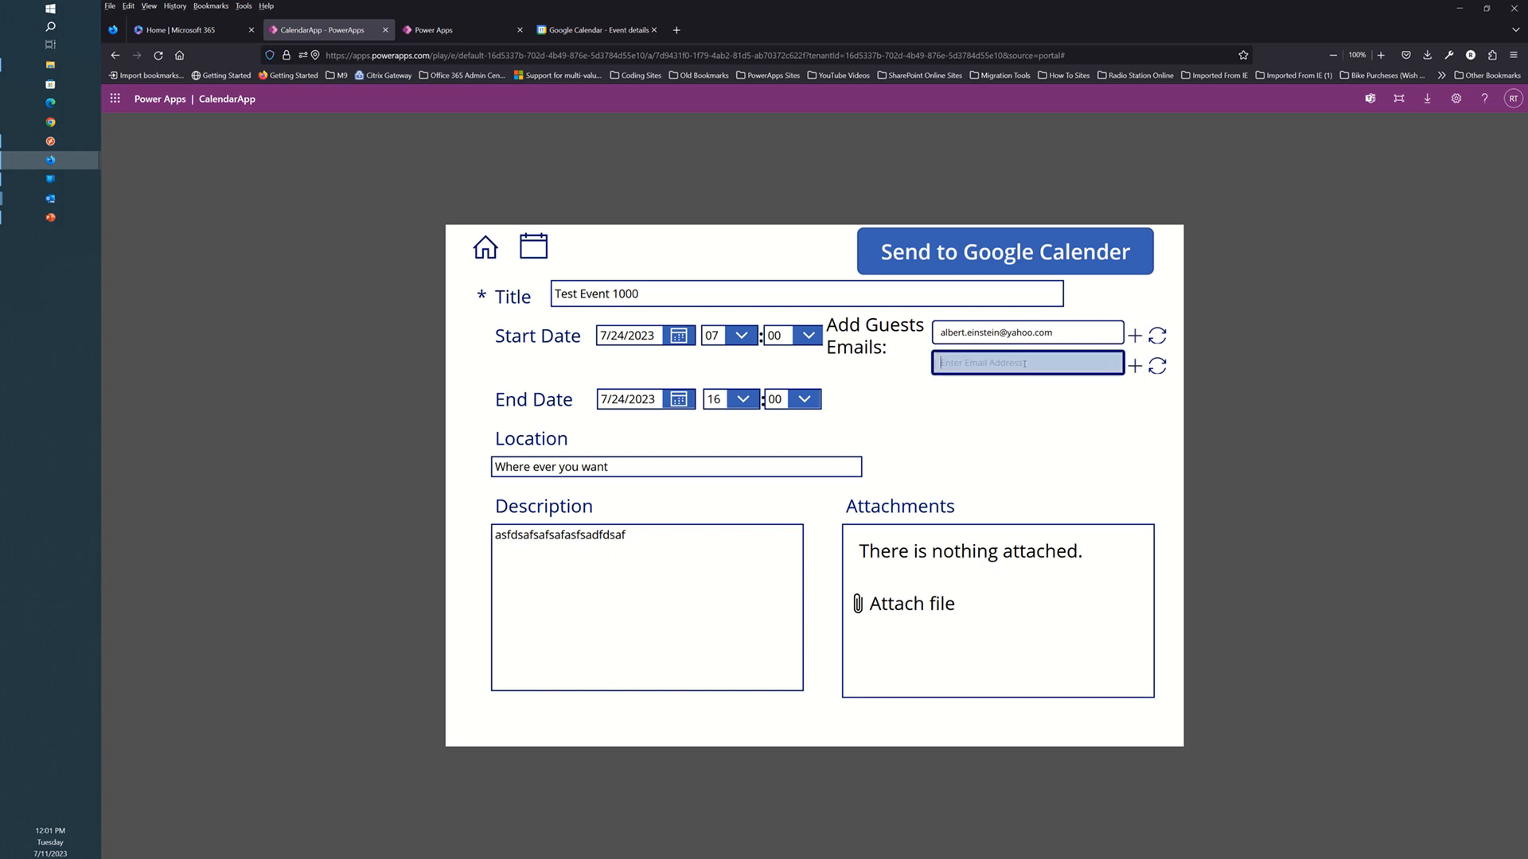
{"action": "left_click", "coordinate": [1136, 367]}
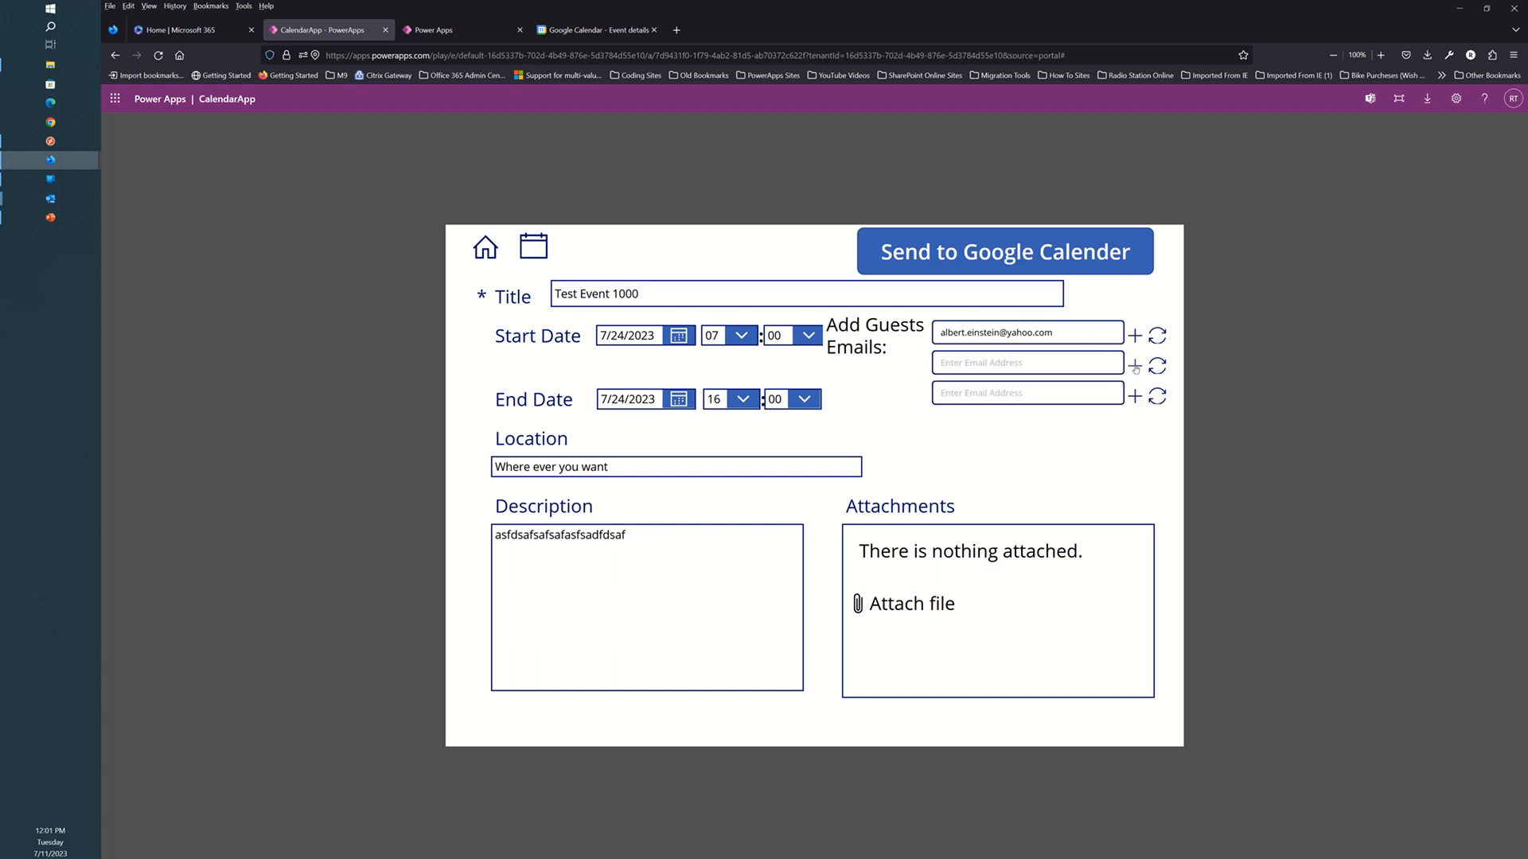
{"action": "left_click", "coordinate": [1005, 367]}
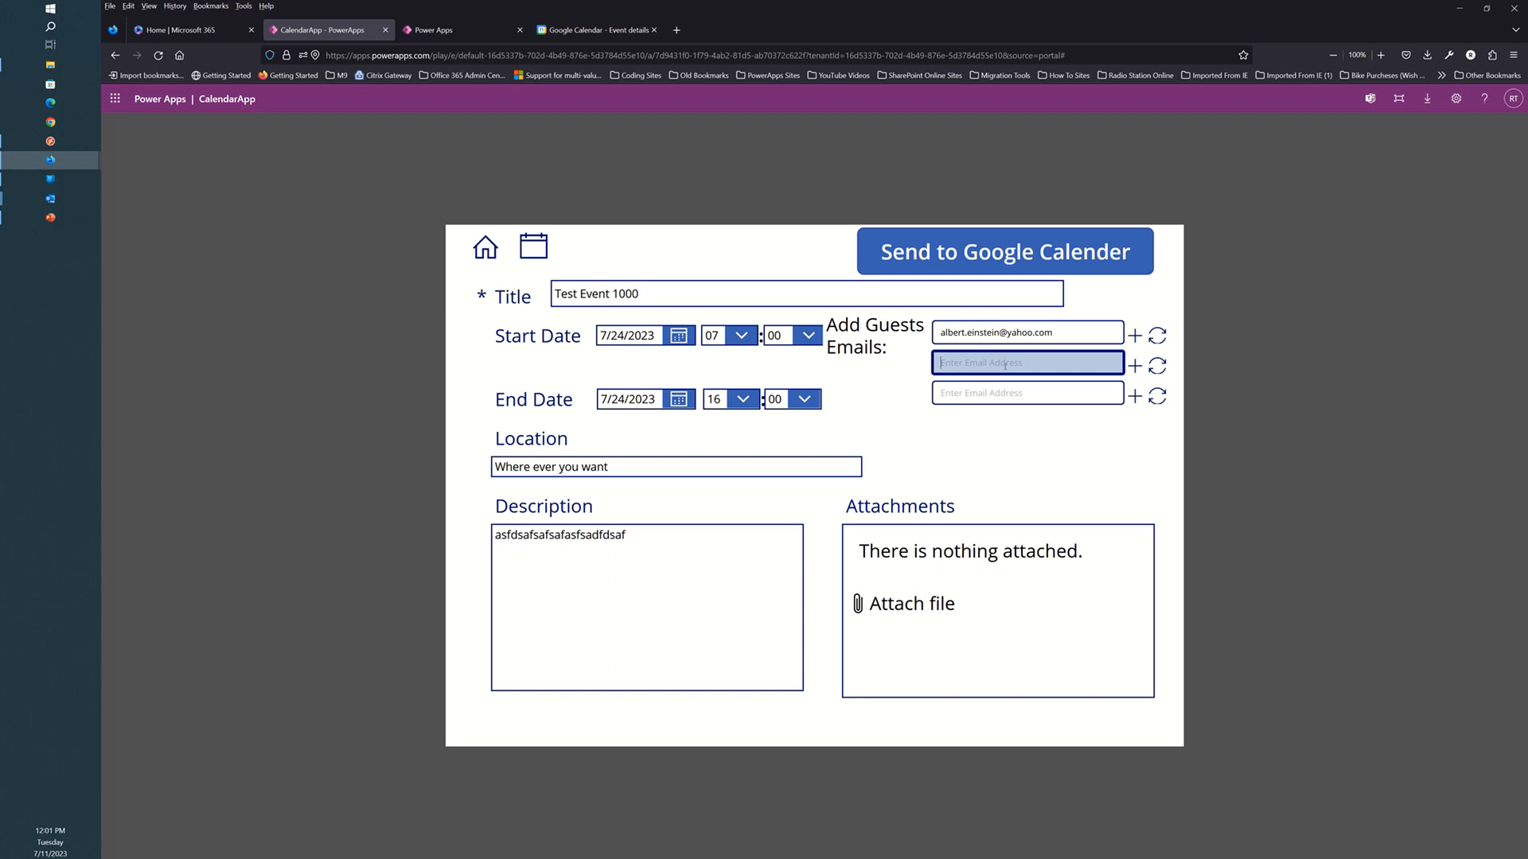
Fill in the second and third guests' e-mail addresses in the new fields.
{"action": "left_click", "coordinate": [991, 393]}
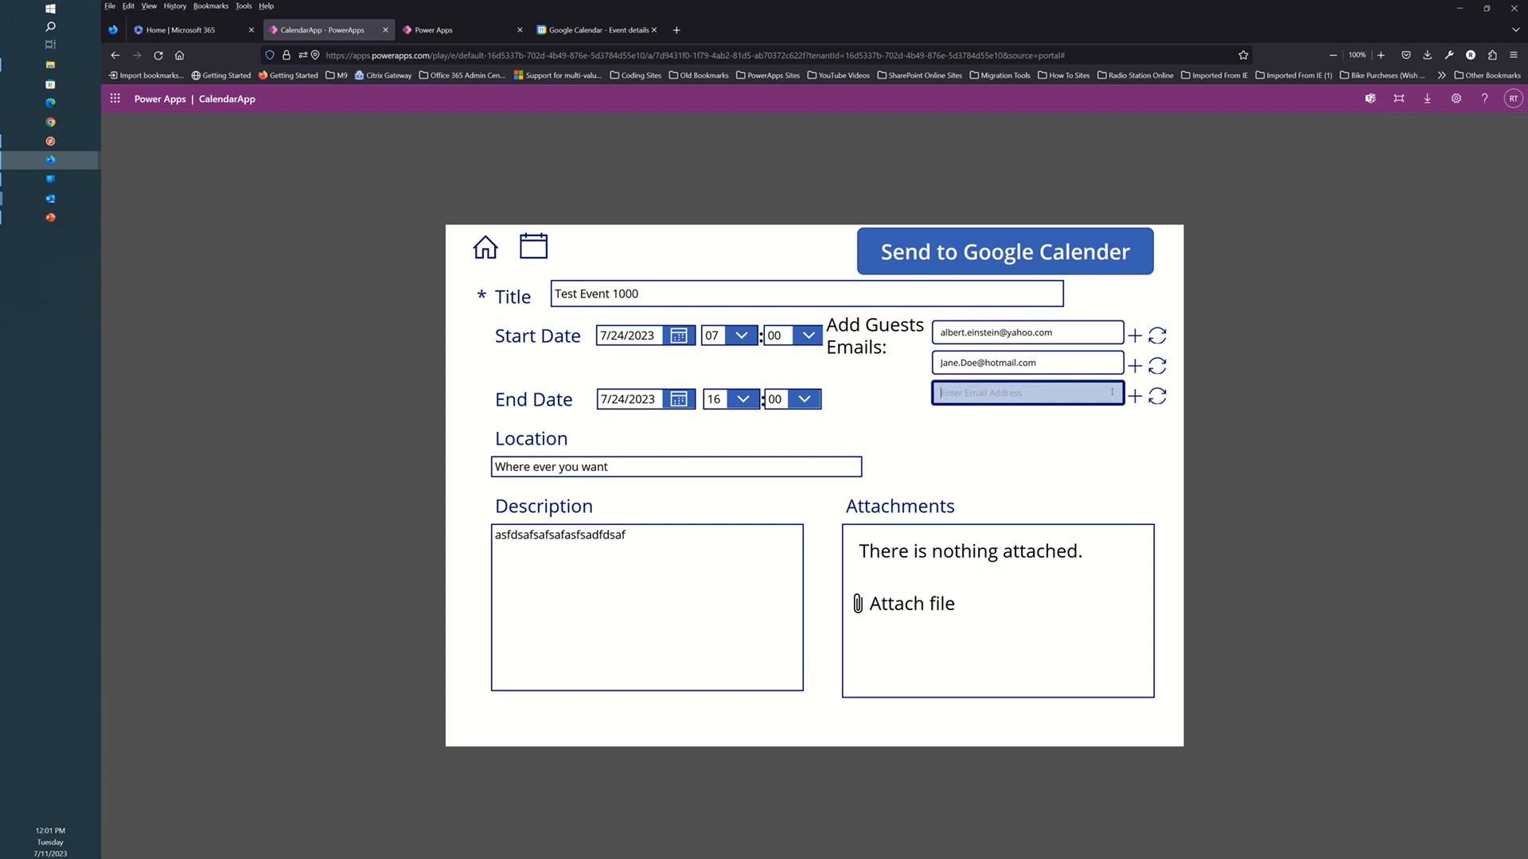
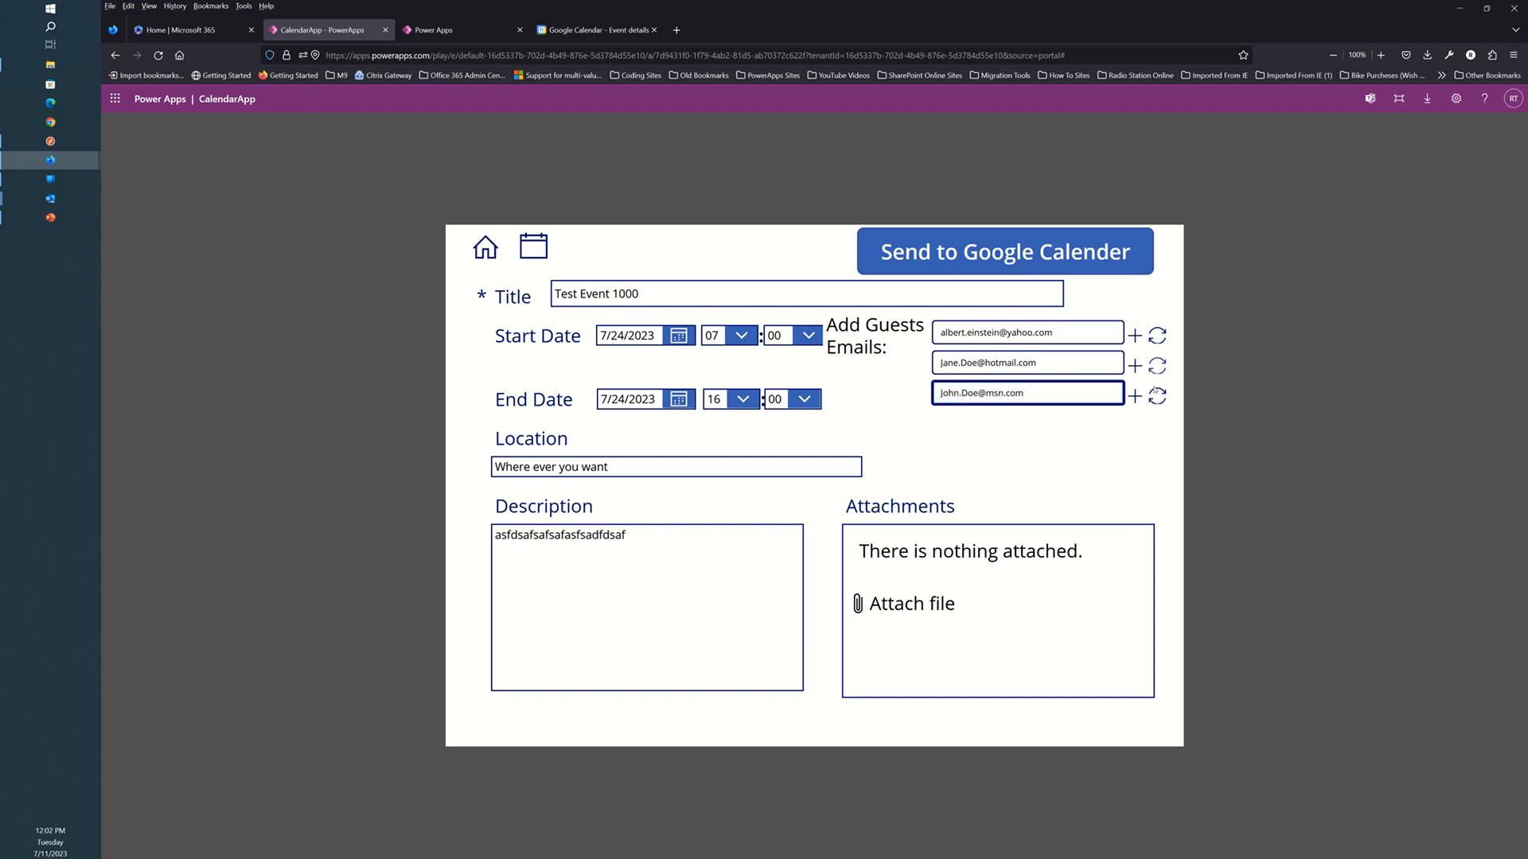
{"action": "left_click", "coordinate": [1157, 398]}
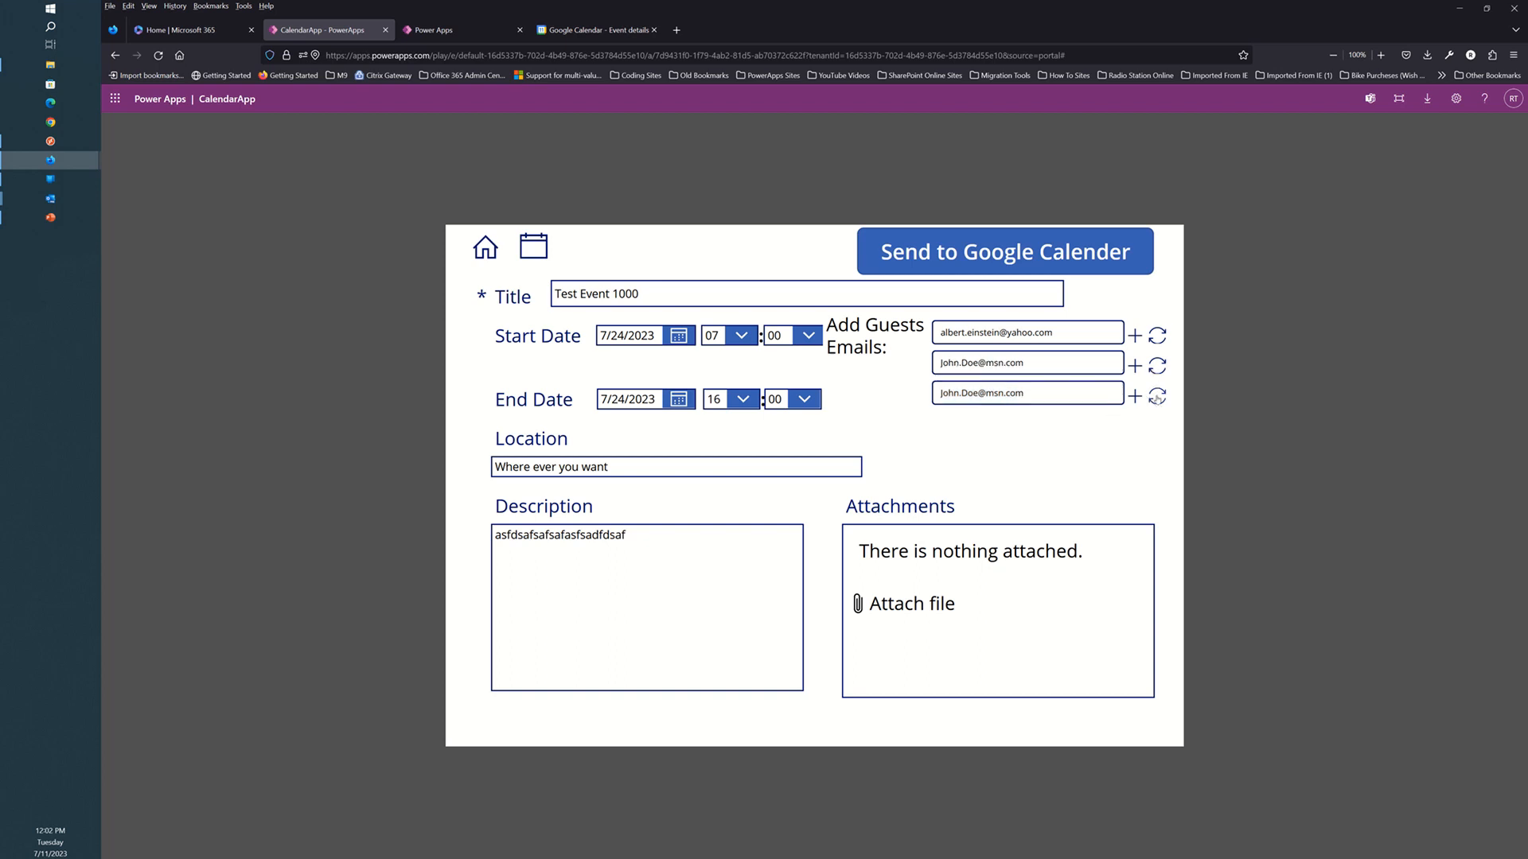
Overwrite the second guest's address with a different yahoo.com e-mail address.
{"action": "triple_click", "coordinate": [1044, 362]}
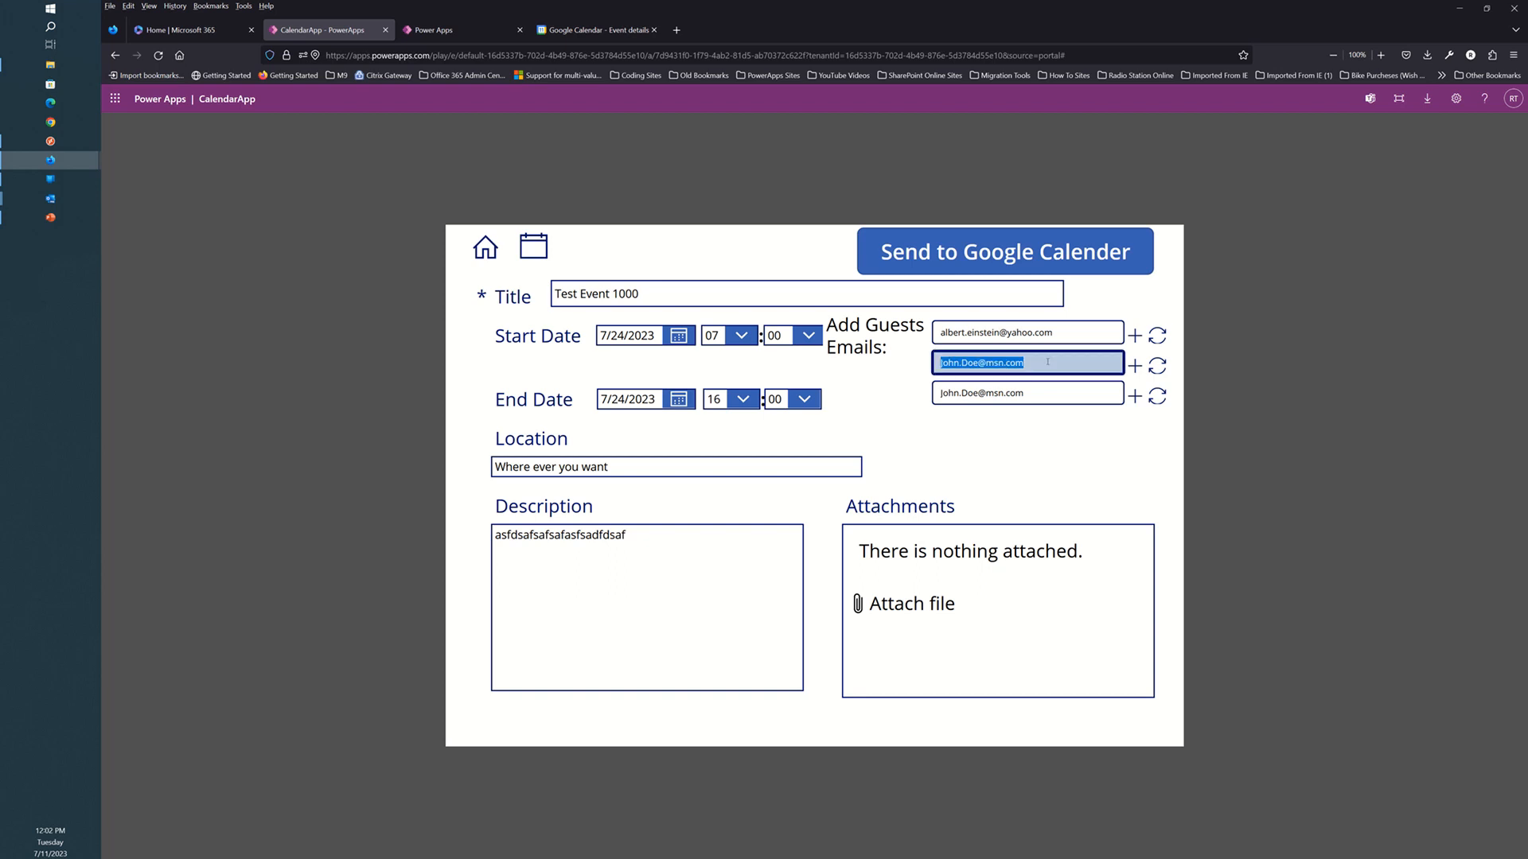
{"action": "left_click", "coordinate": [1161, 370]}
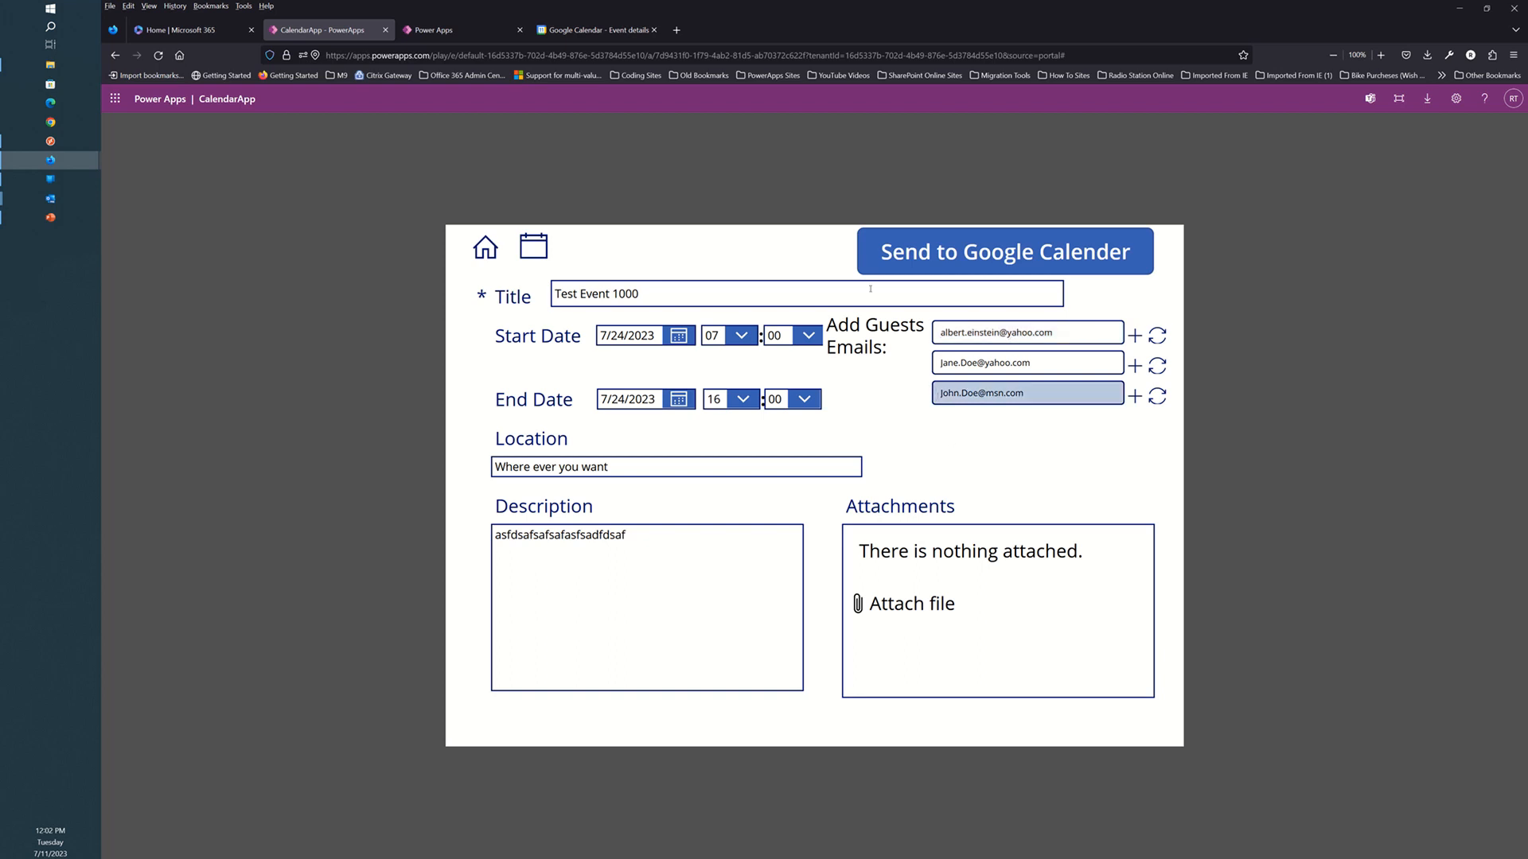
Check Google Calendar, then send Test Event 1000 from the CalendarApp form to Google Calendar.
{"action": "left_click", "coordinate": [598, 30]}
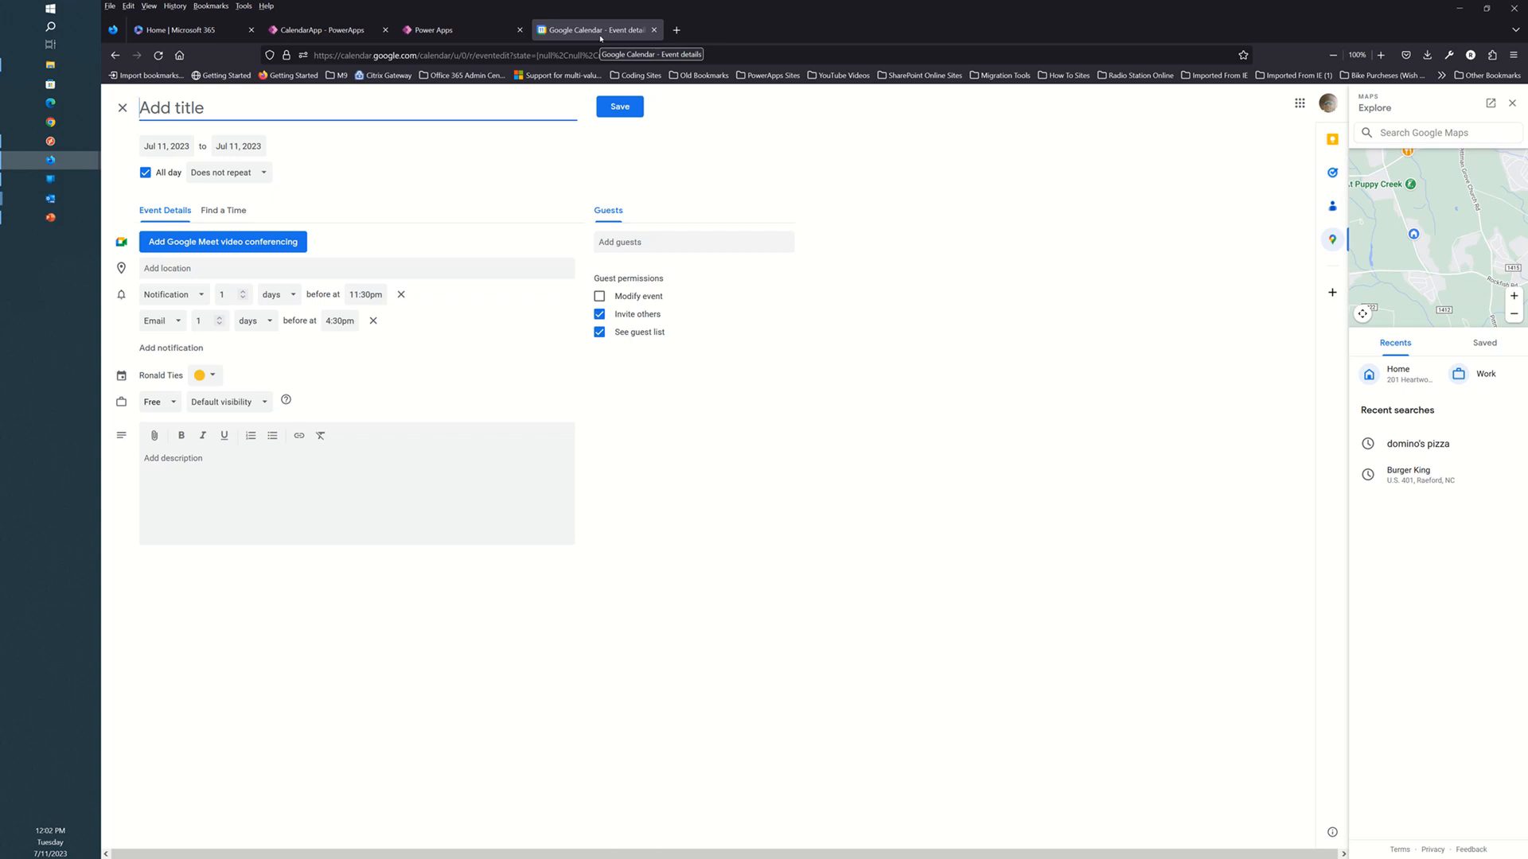
{"action": "left_click", "coordinate": [330, 31]}
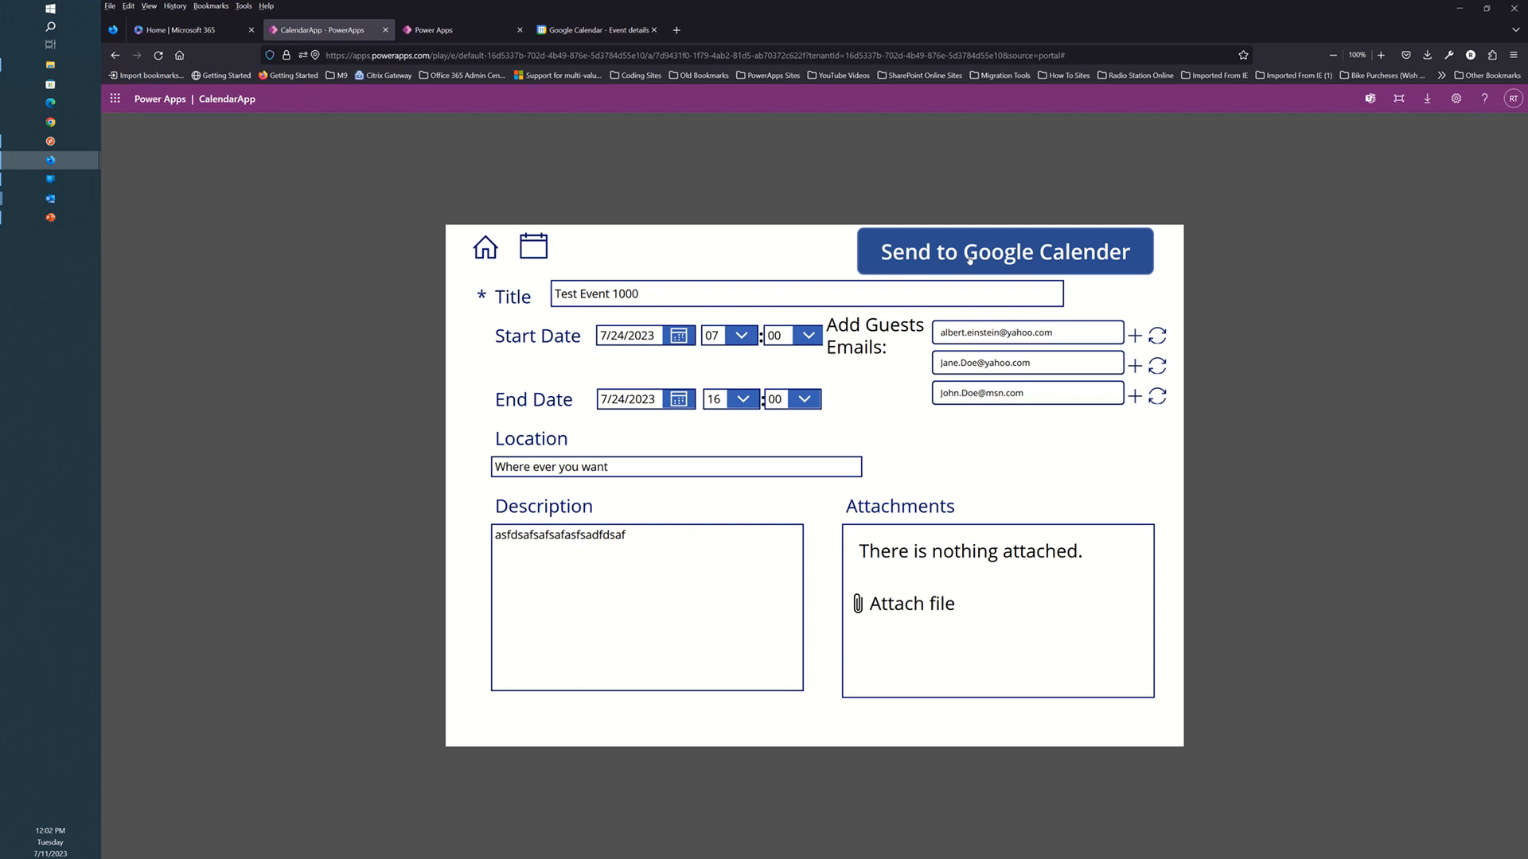
{"action": "left_click", "coordinate": [969, 259]}
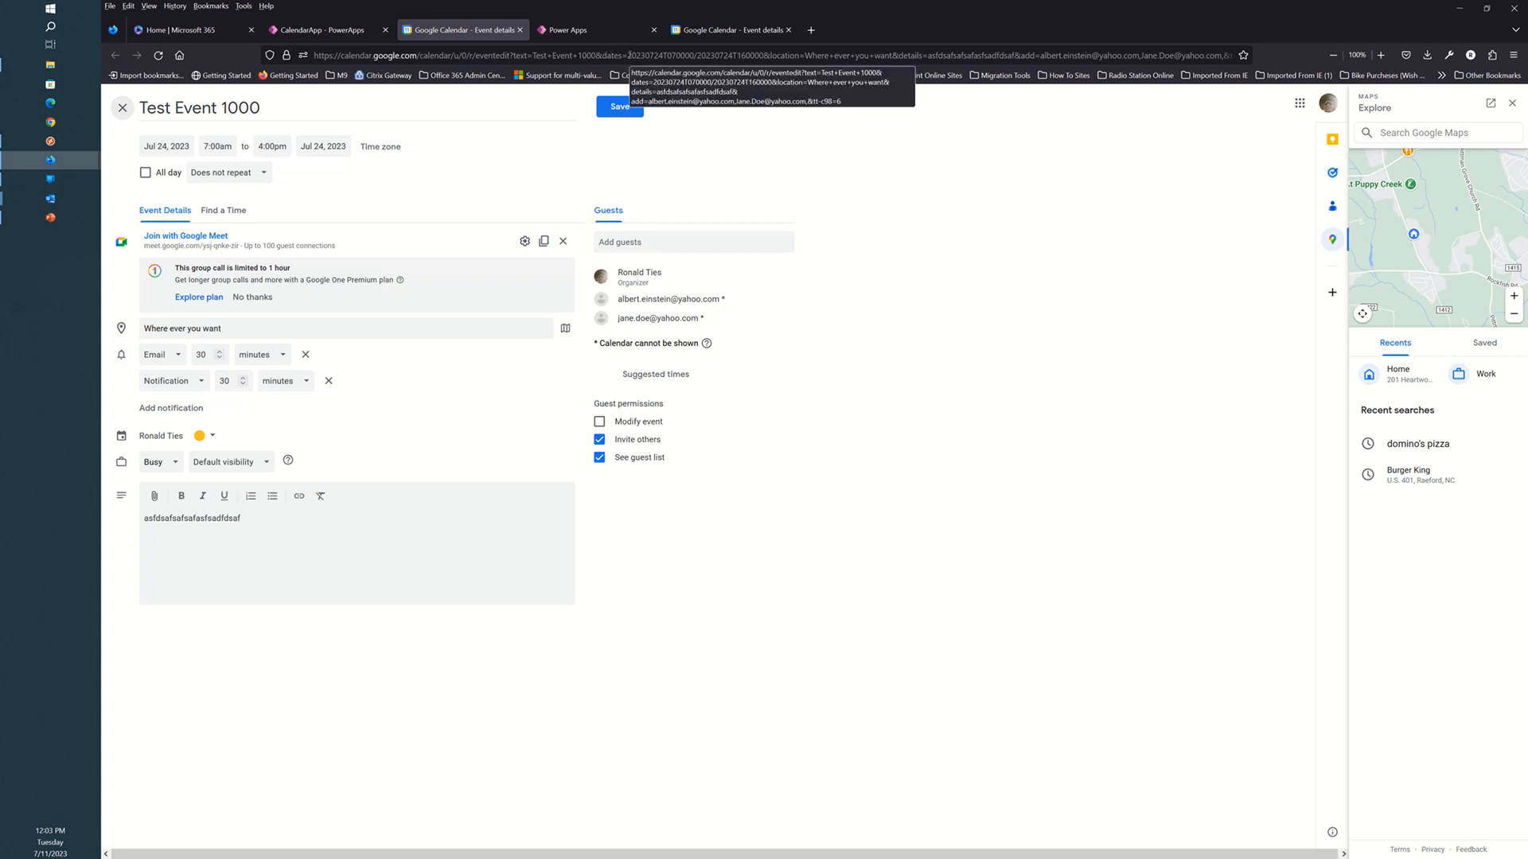
{"action": "left_click_drag", "start_coordinate": [627, 55], "coordinate": [685, 55]}
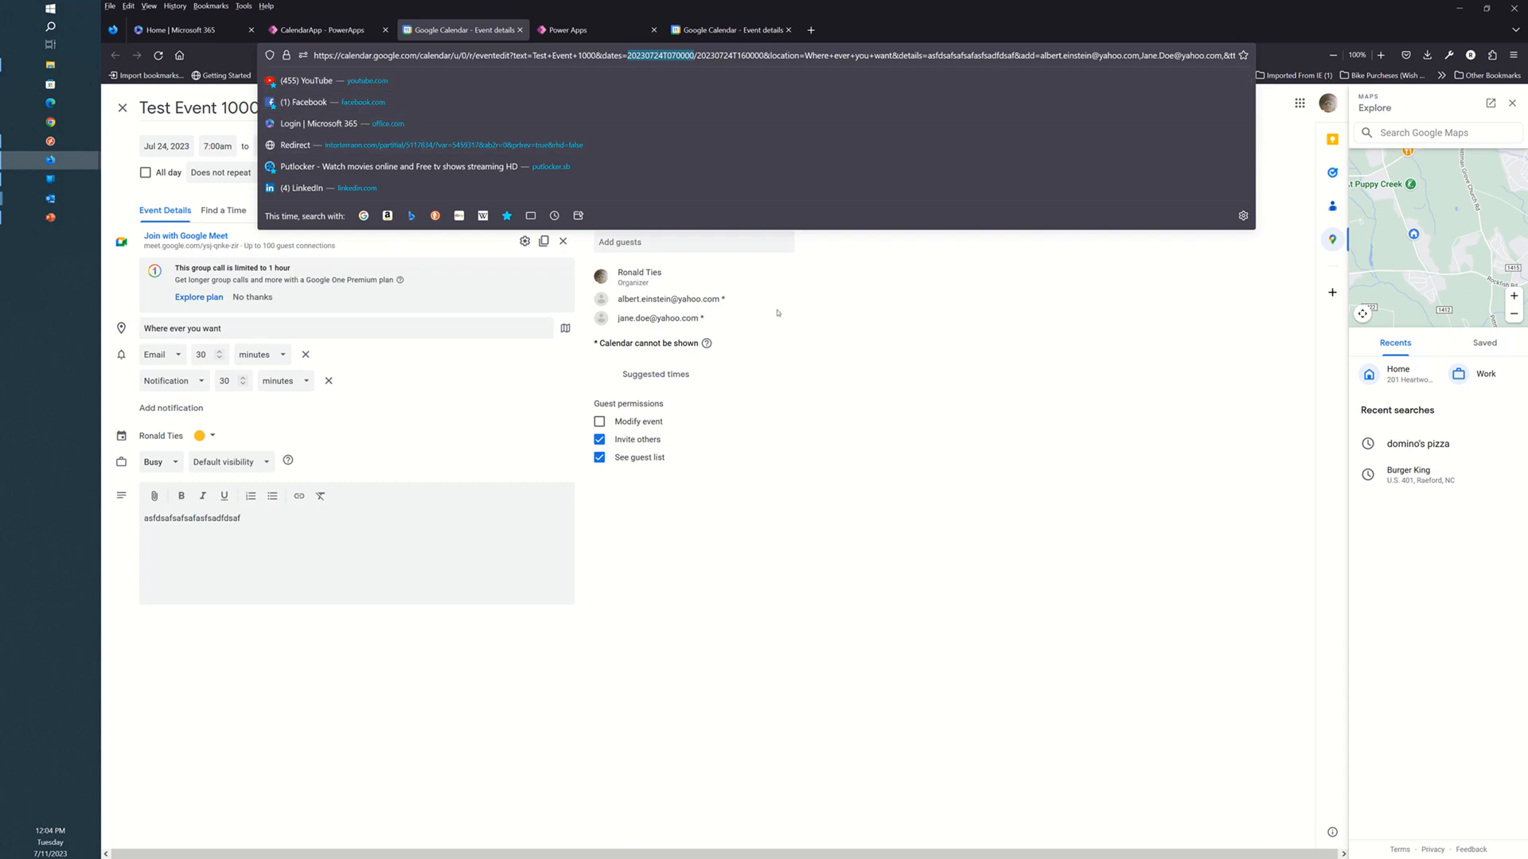
{"action": "left_click", "coordinate": [877, 426]}
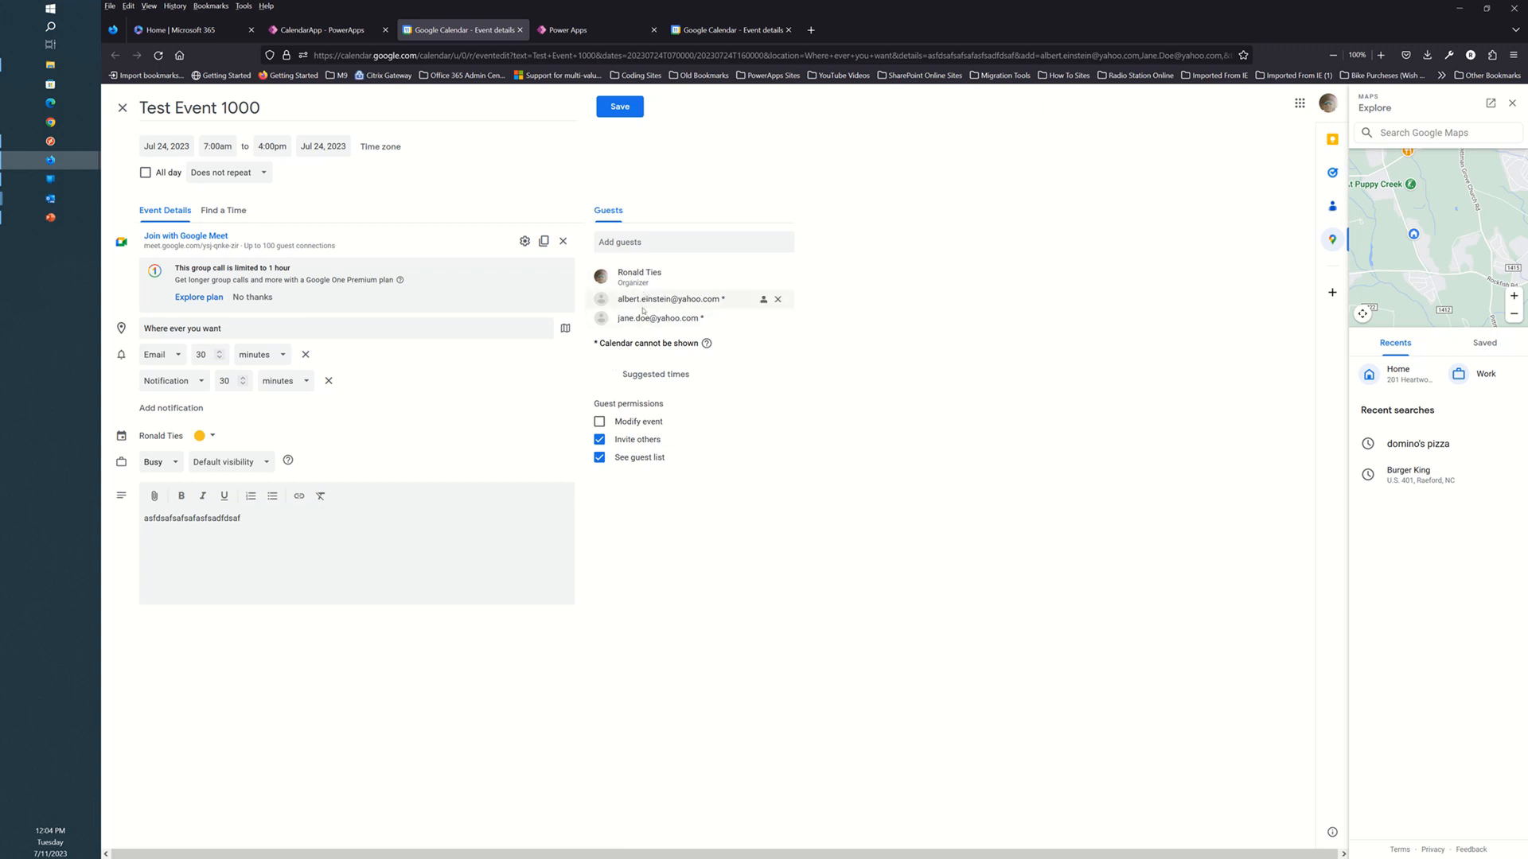
{"action": "mouse_move", "coordinate": [637, 327]}
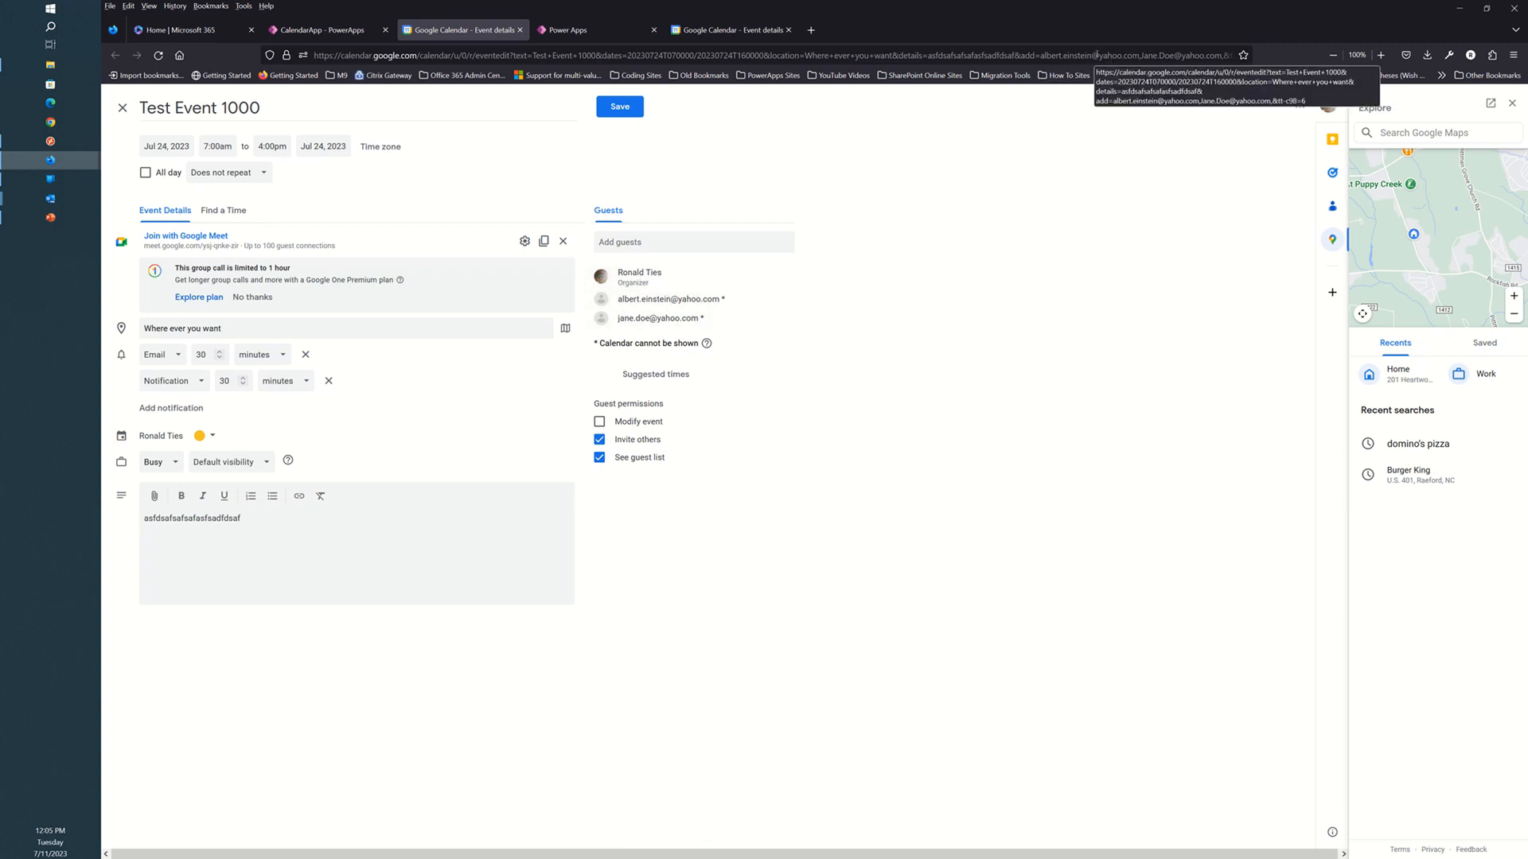
{"action": "left_click", "coordinate": [1113, 57]}
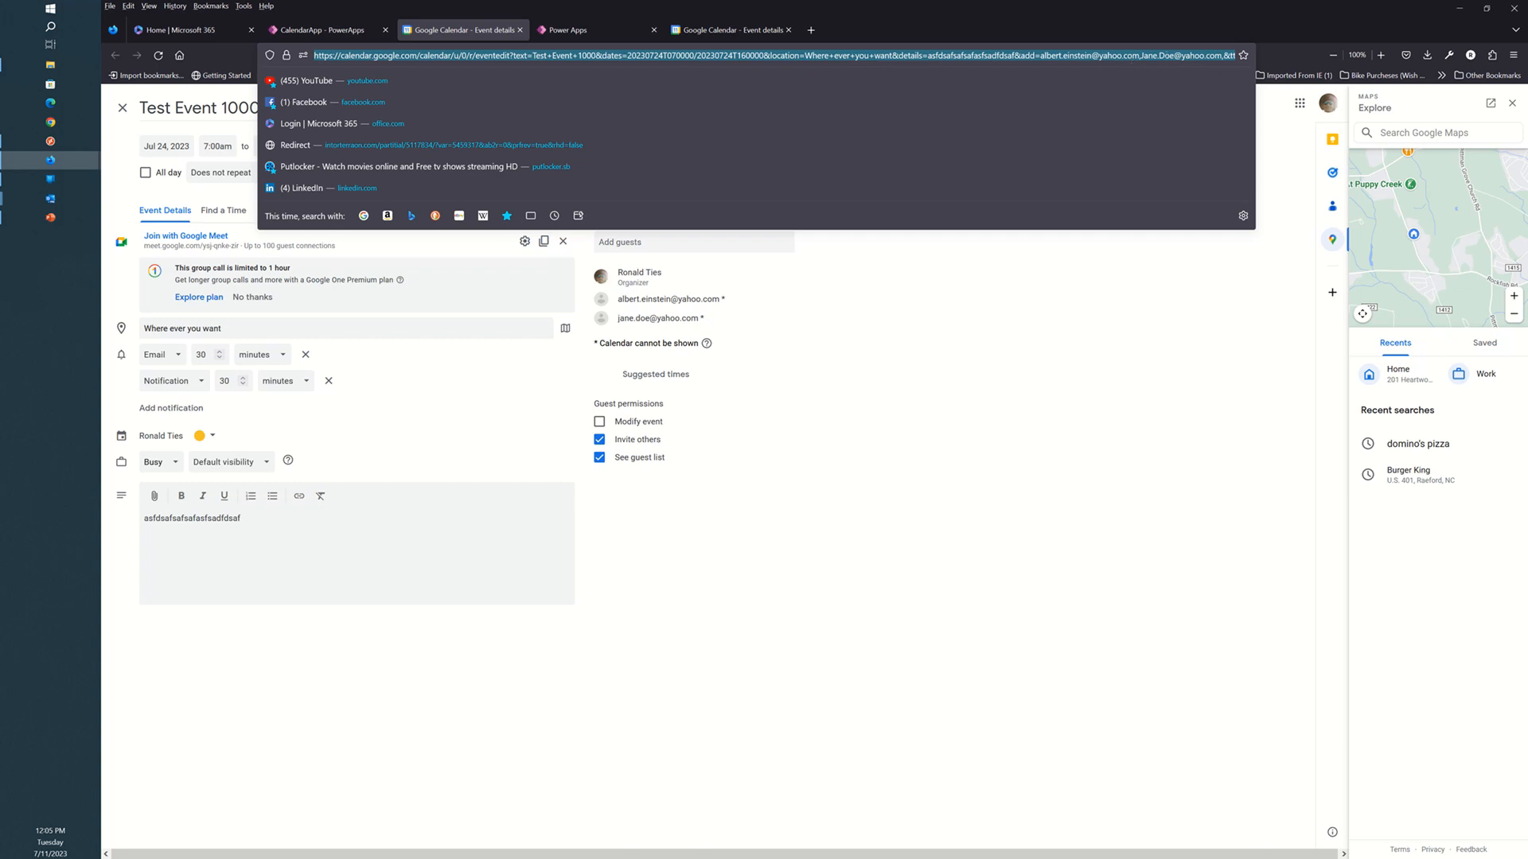
{"action": "left_click", "coordinate": [1166, 56]}
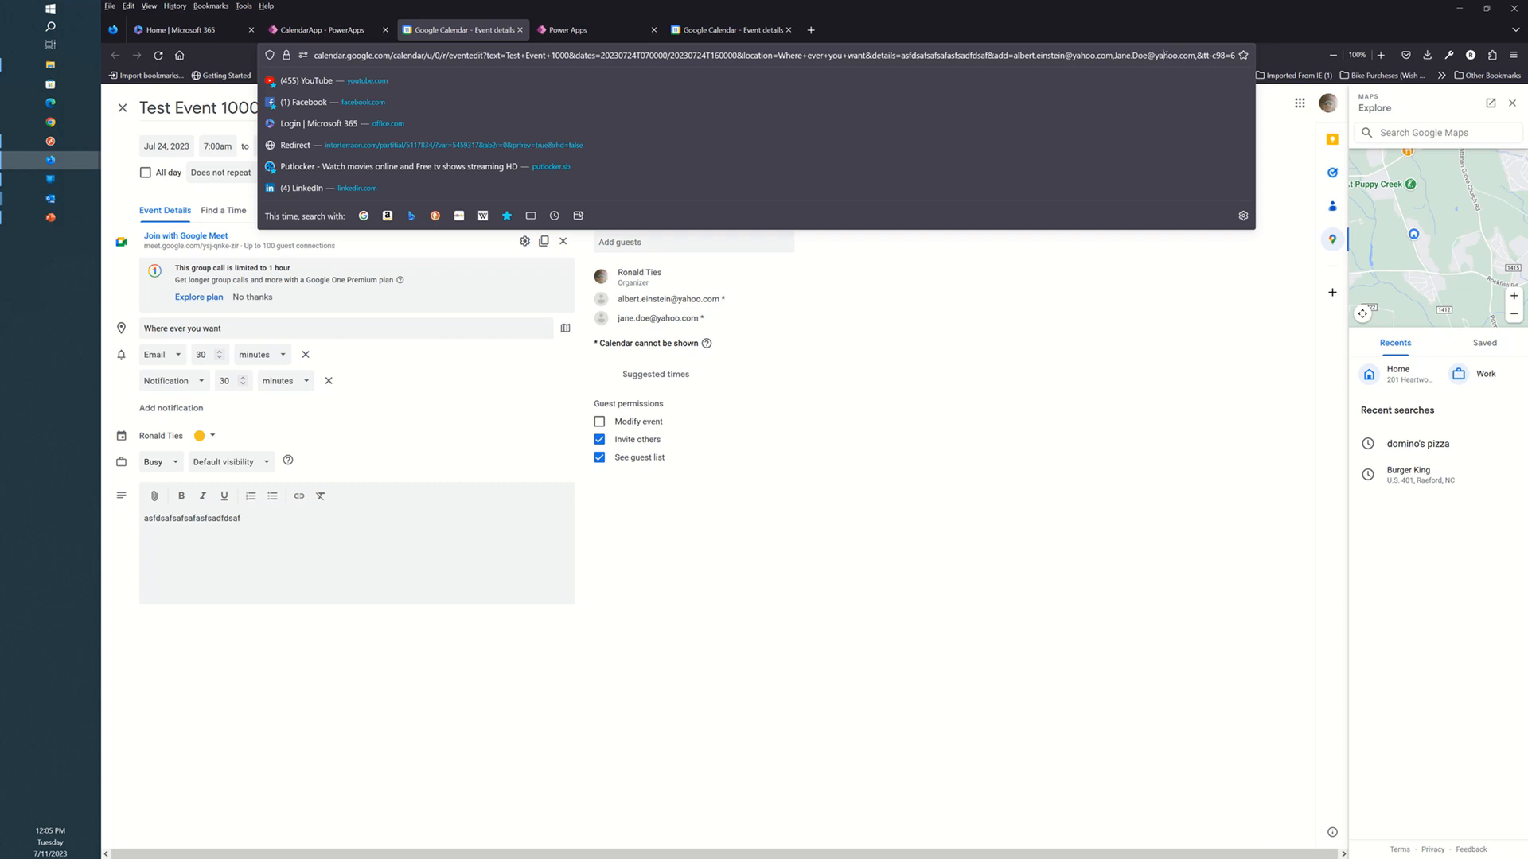
{"action": "left_click", "coordinate": [1089, 456]}
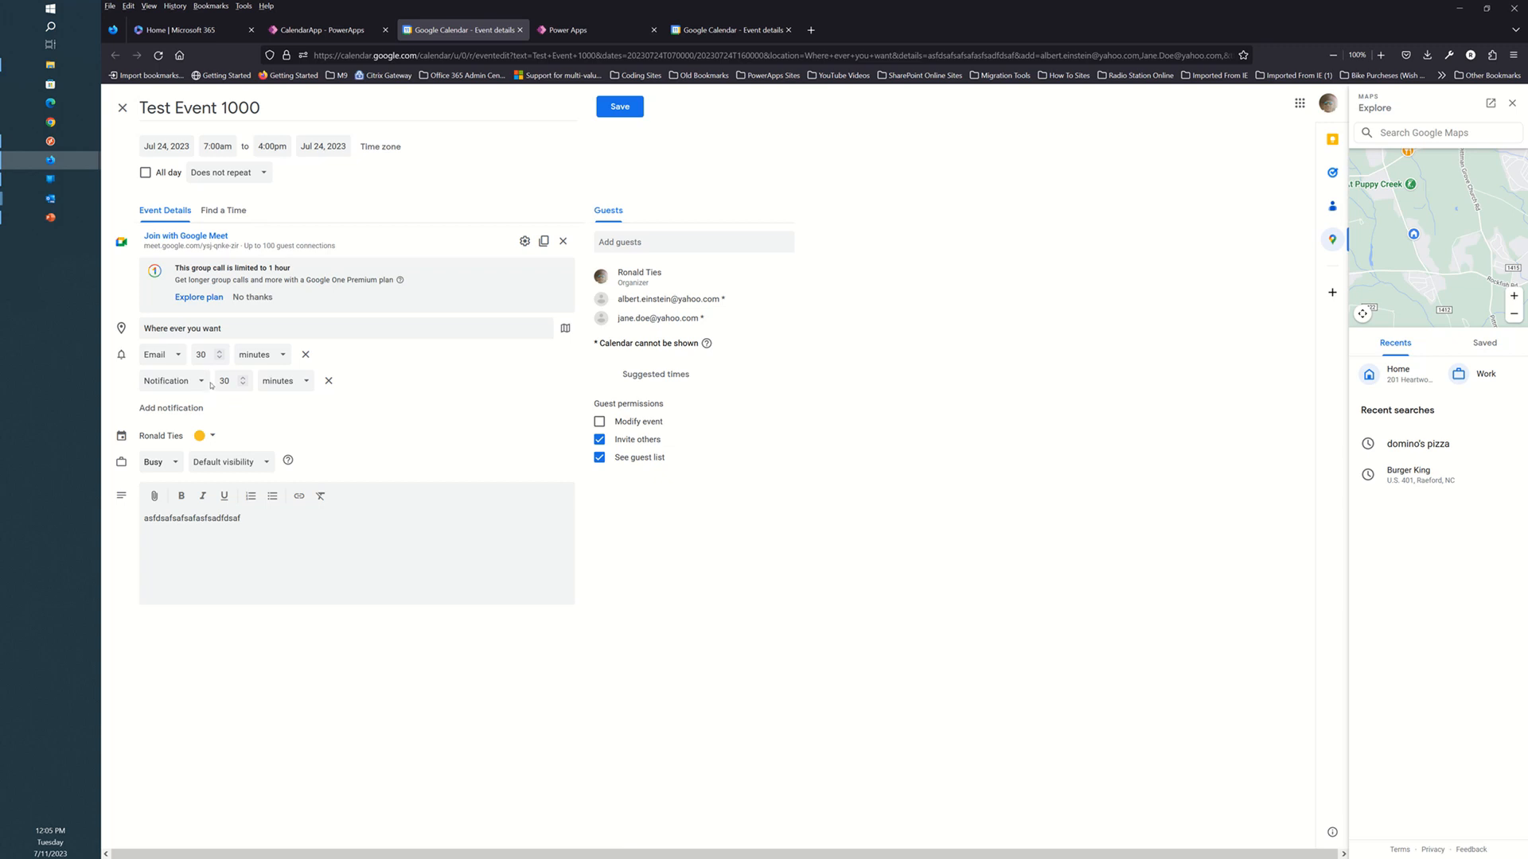
Save Test Event 1000 in Google Calendar, choosing Don't send for guest invitations.
{"action": "left_click", "coordinate": [623, 107]}
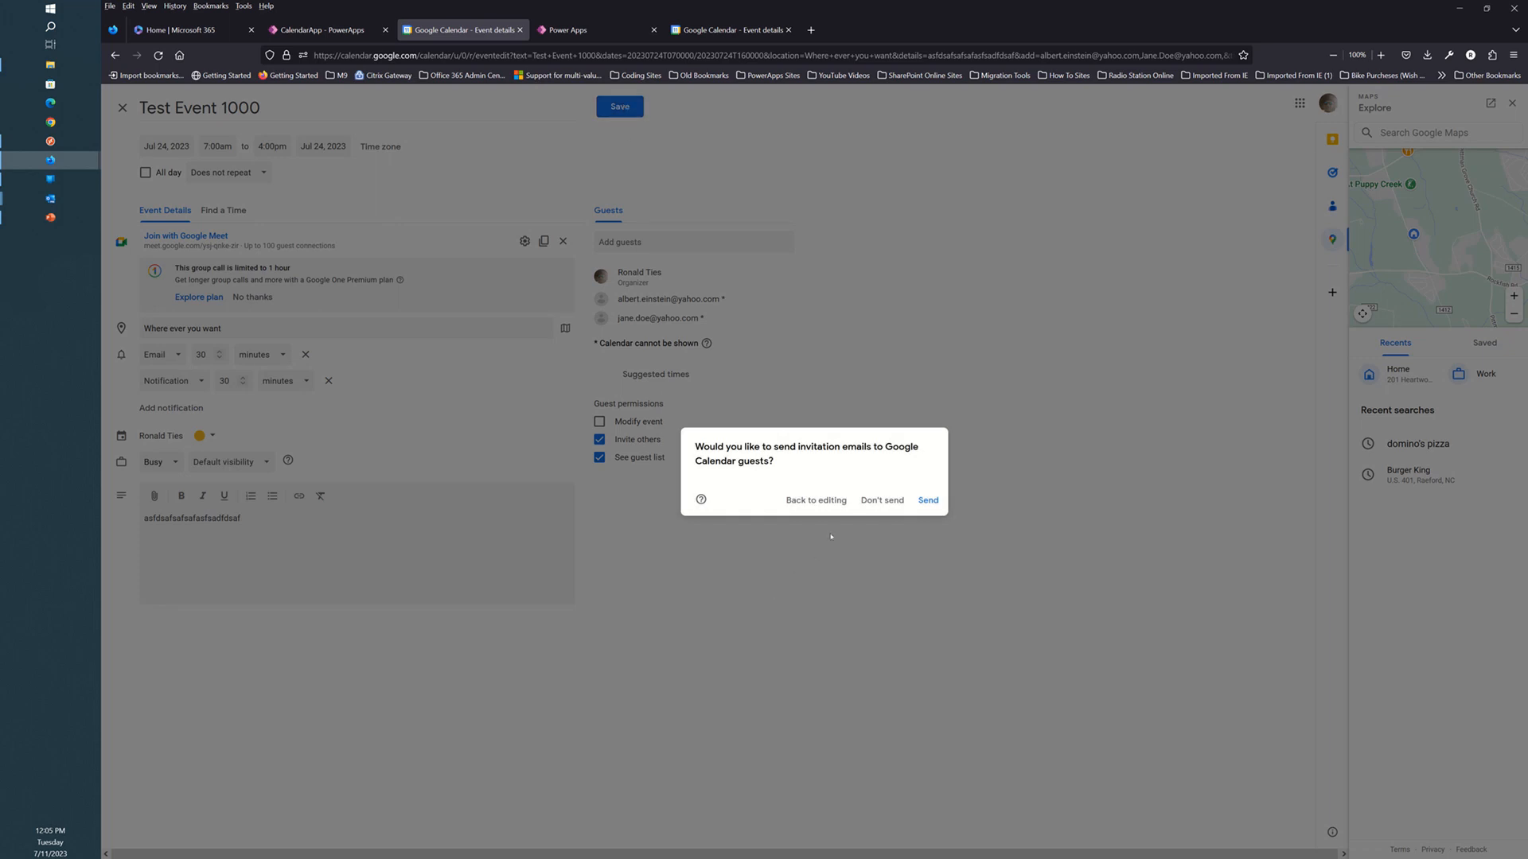
{"action": "left_click", "coordinate": [884, 504]}
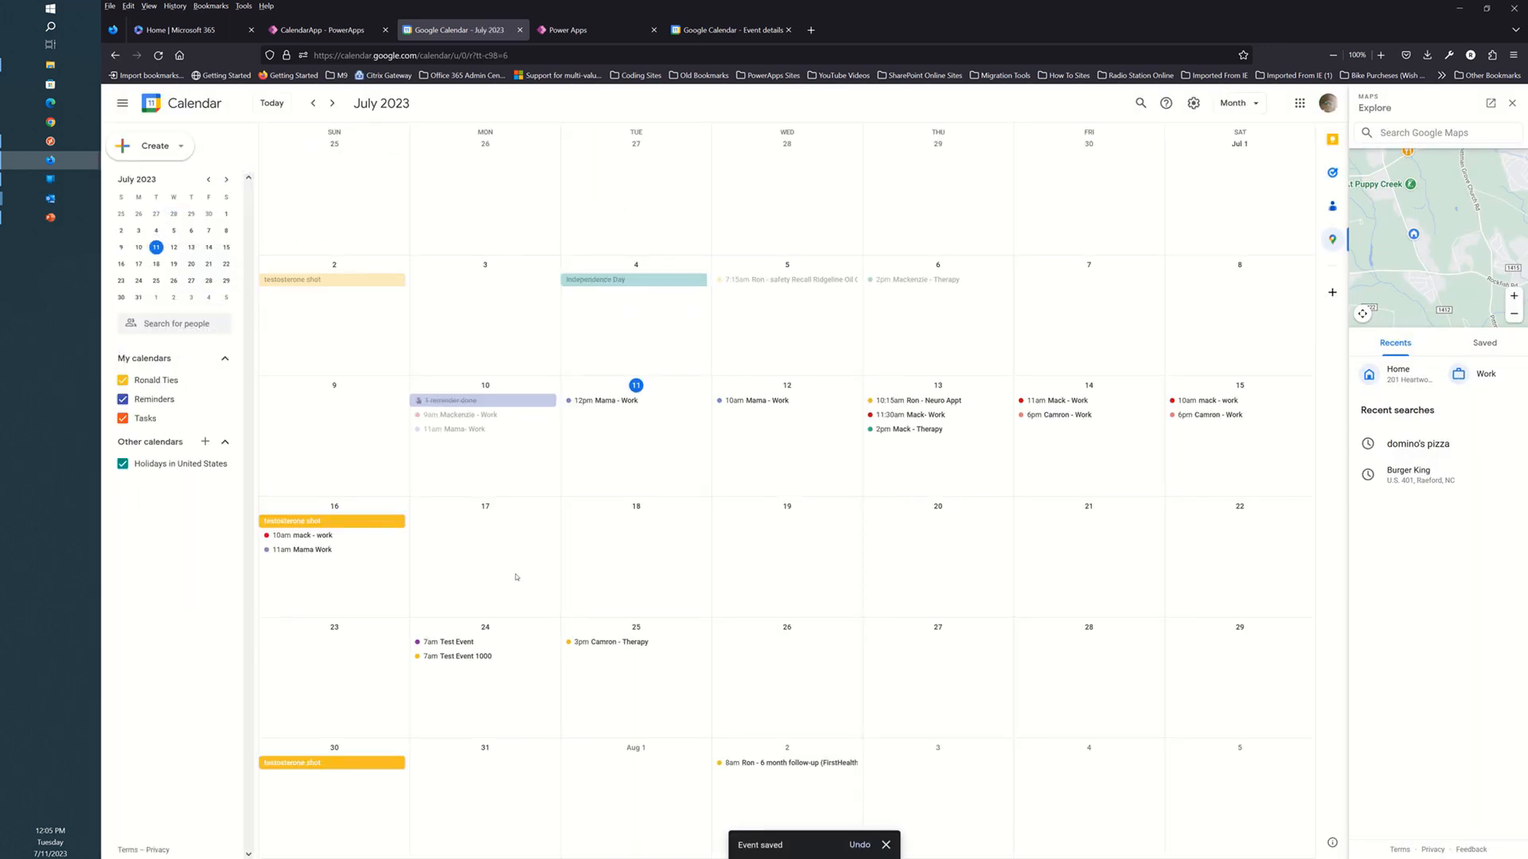
{"action": "left_click", "coordinate": [447, 658]}
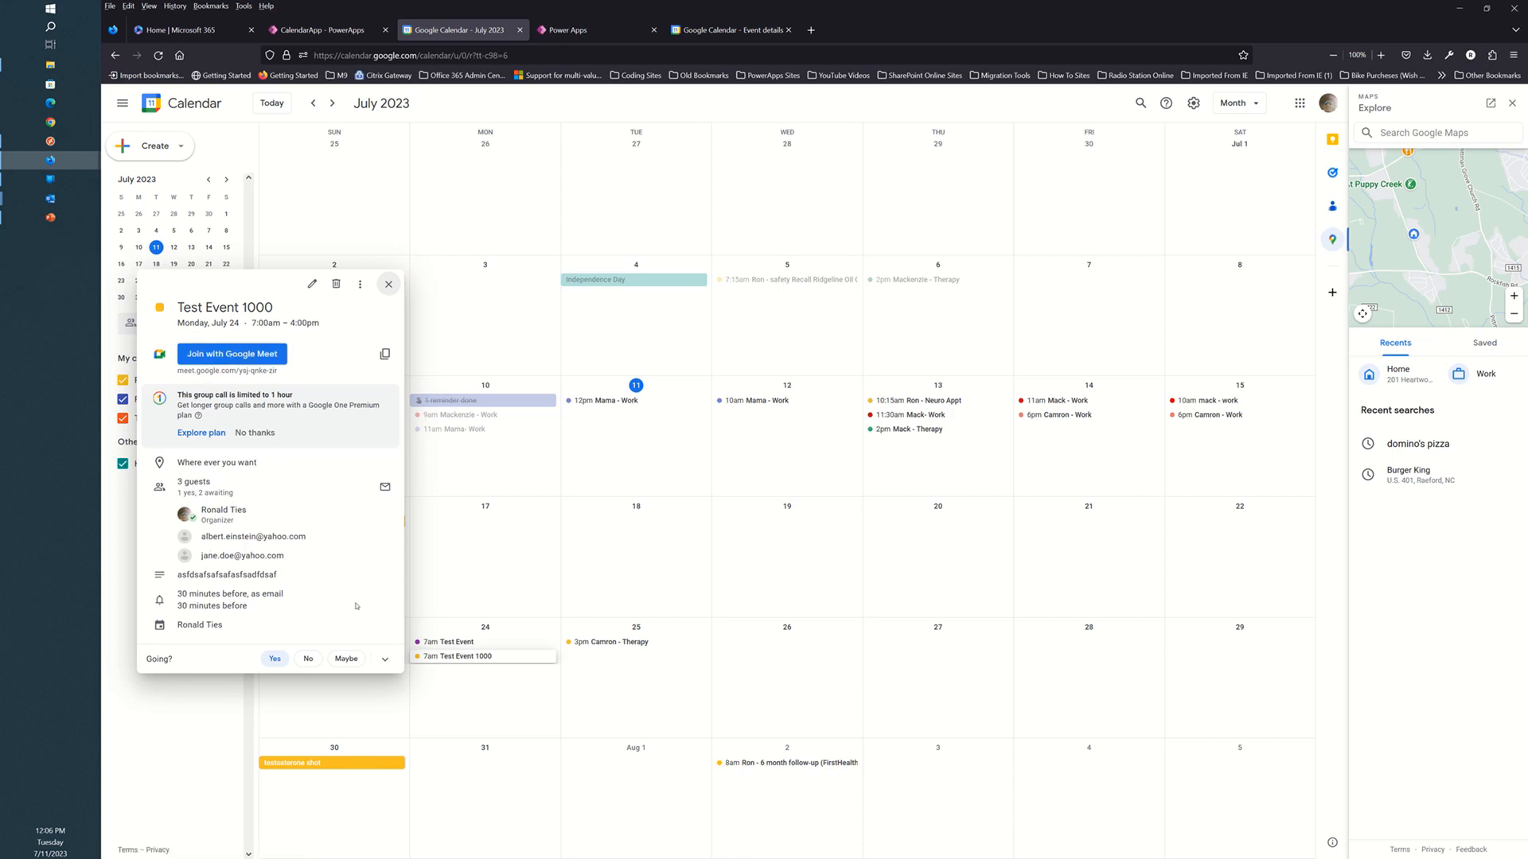
{"action": "left_click", "coordinate": [389, 285]}
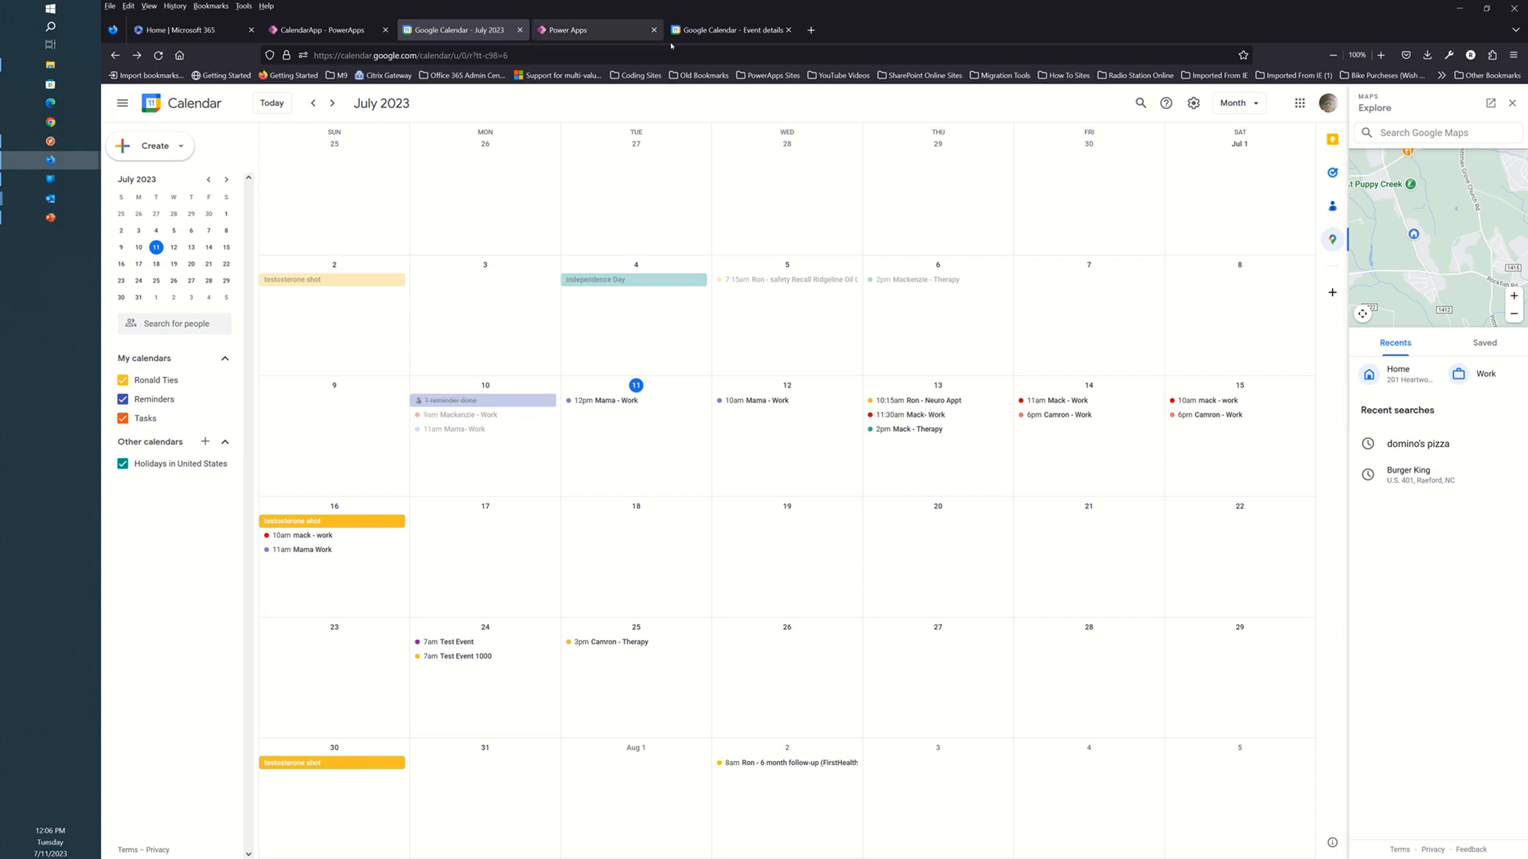
Return to the untitled all-day Jul 11, 2023 draft tab, leaving its calendar colour unchanged.
{"action": "left_click", "coordinate": [727, 37]}
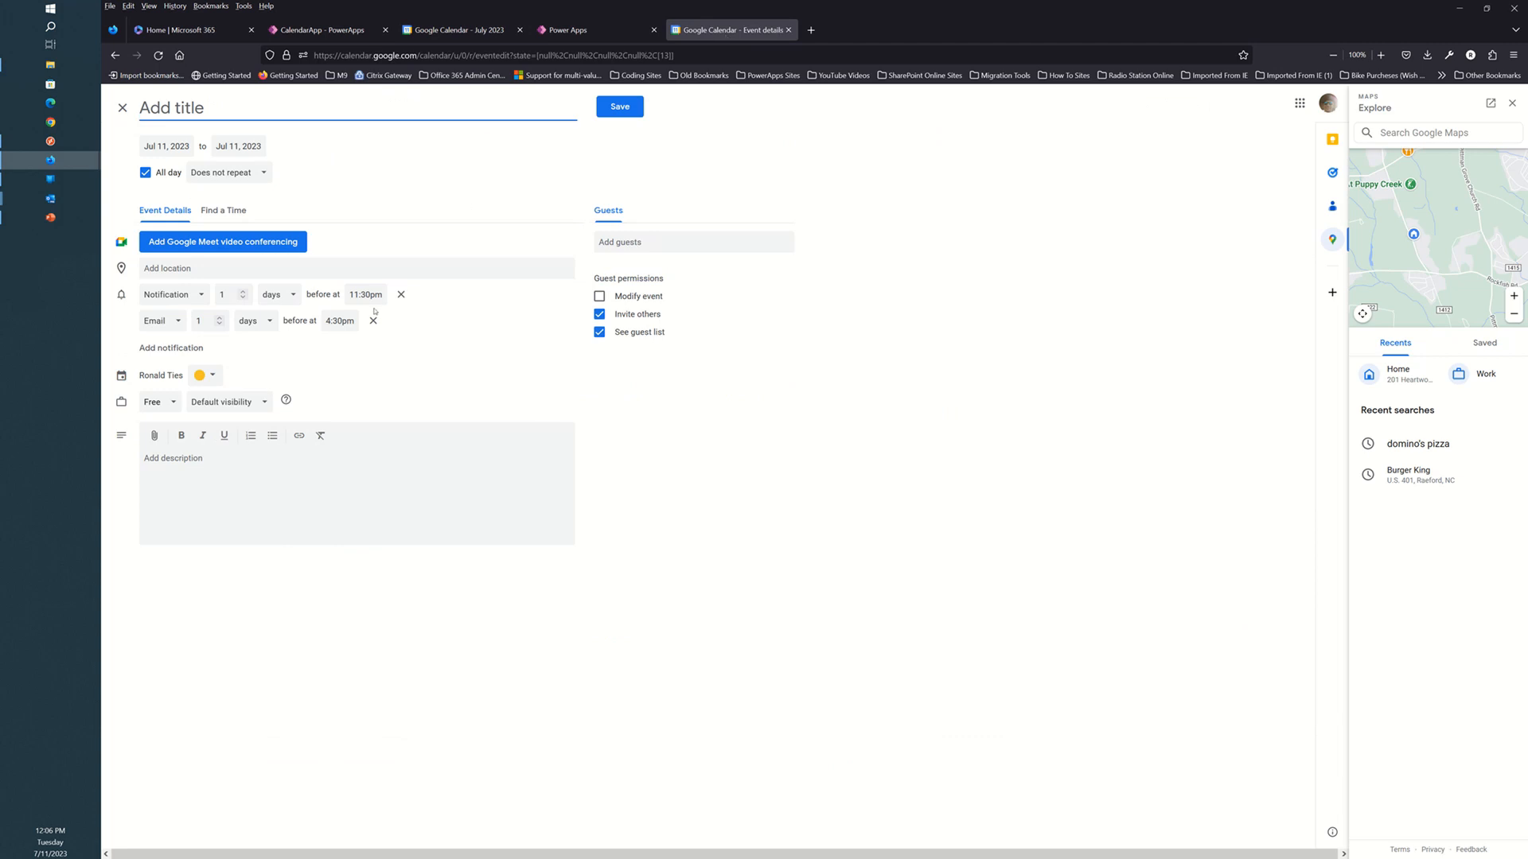
{"action": "left_click", "coordinate": [211, 375]}
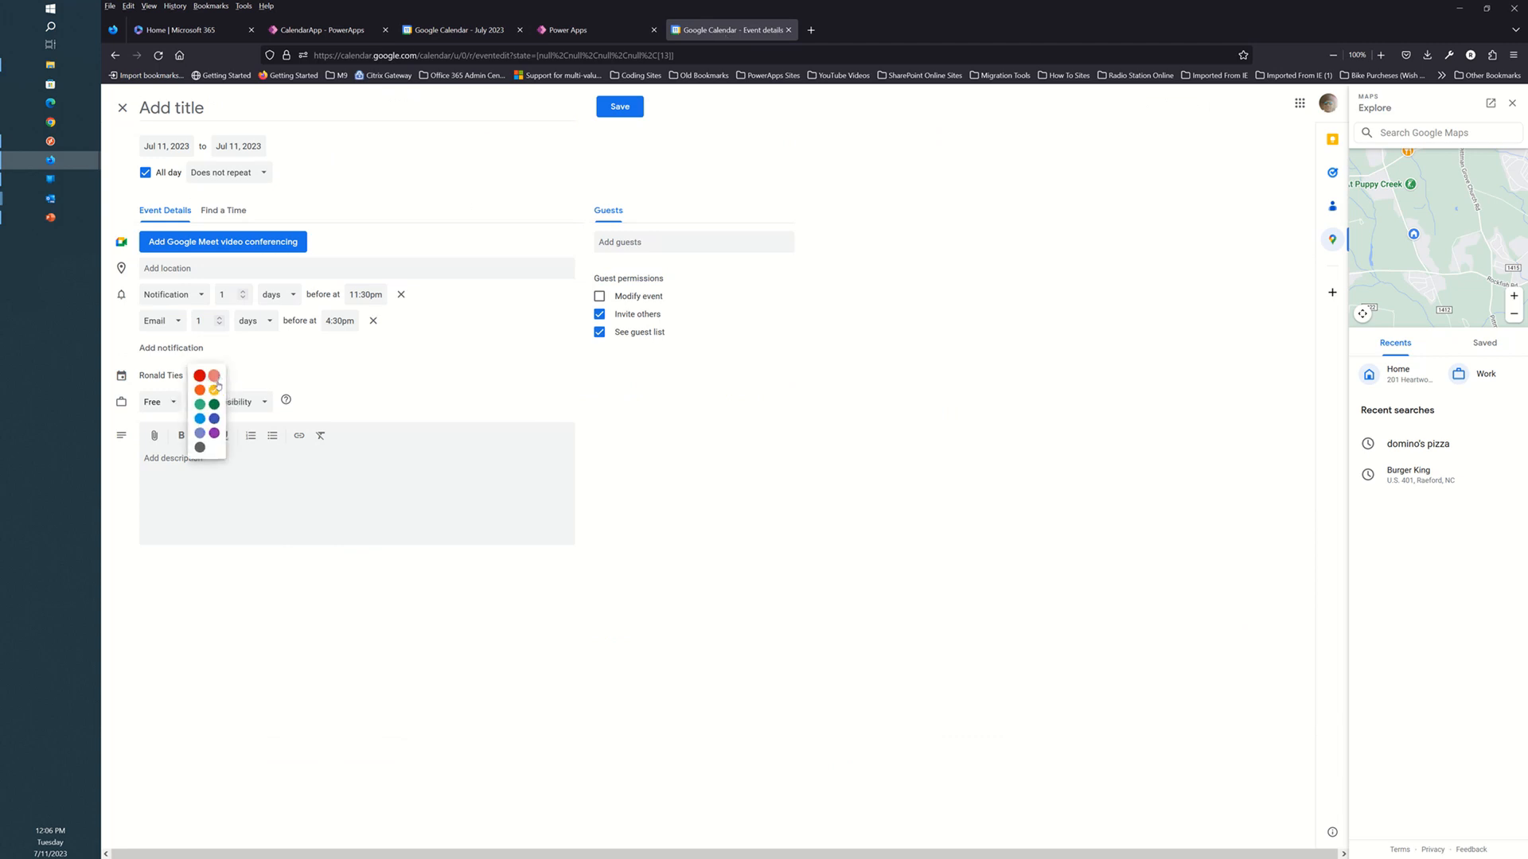
{"action": "left_click", "coordinate": [391, 376]}
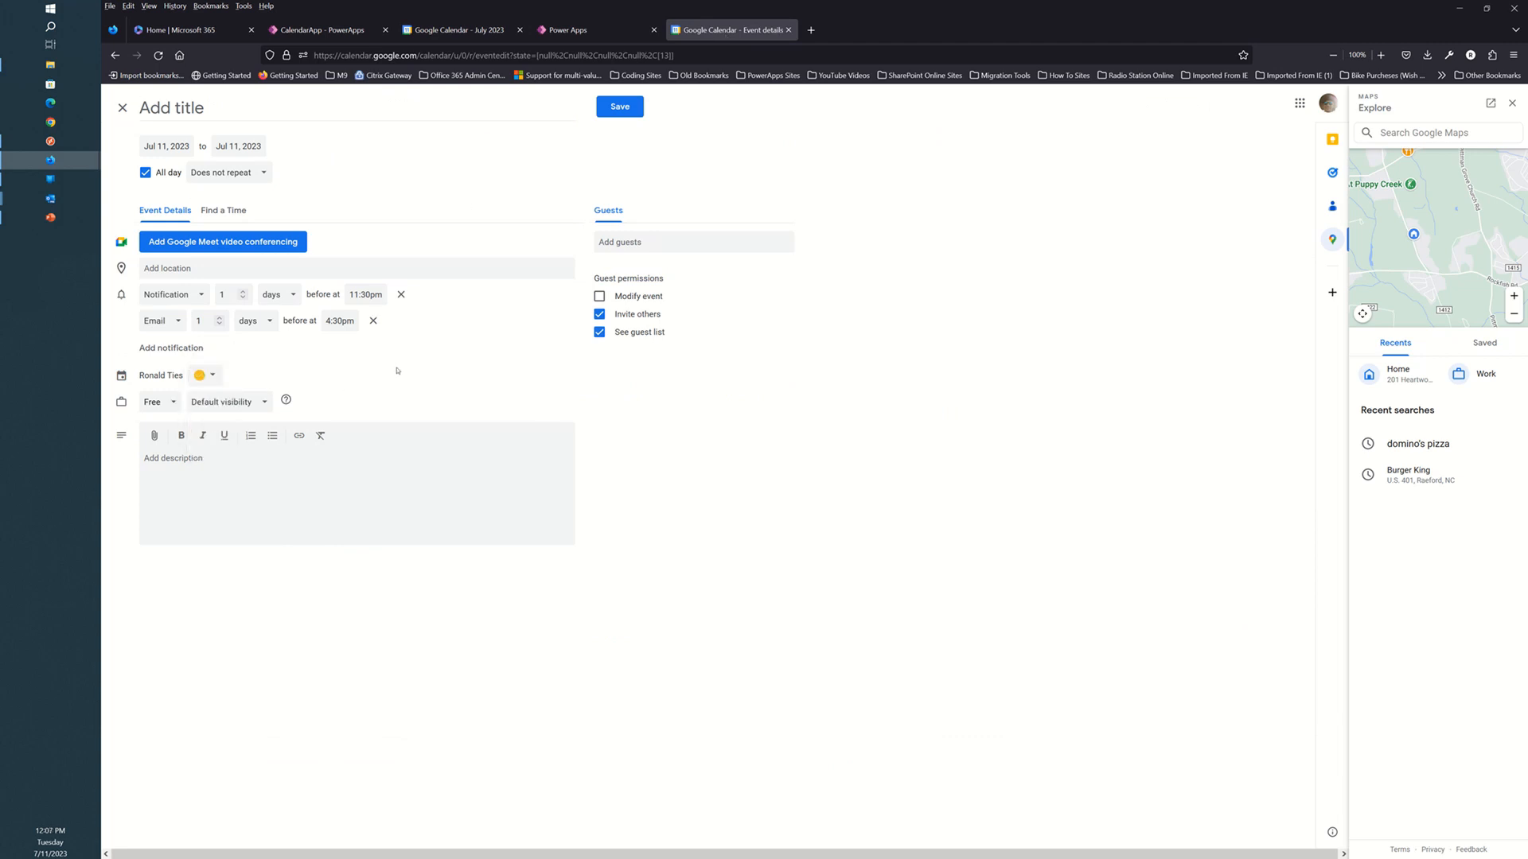